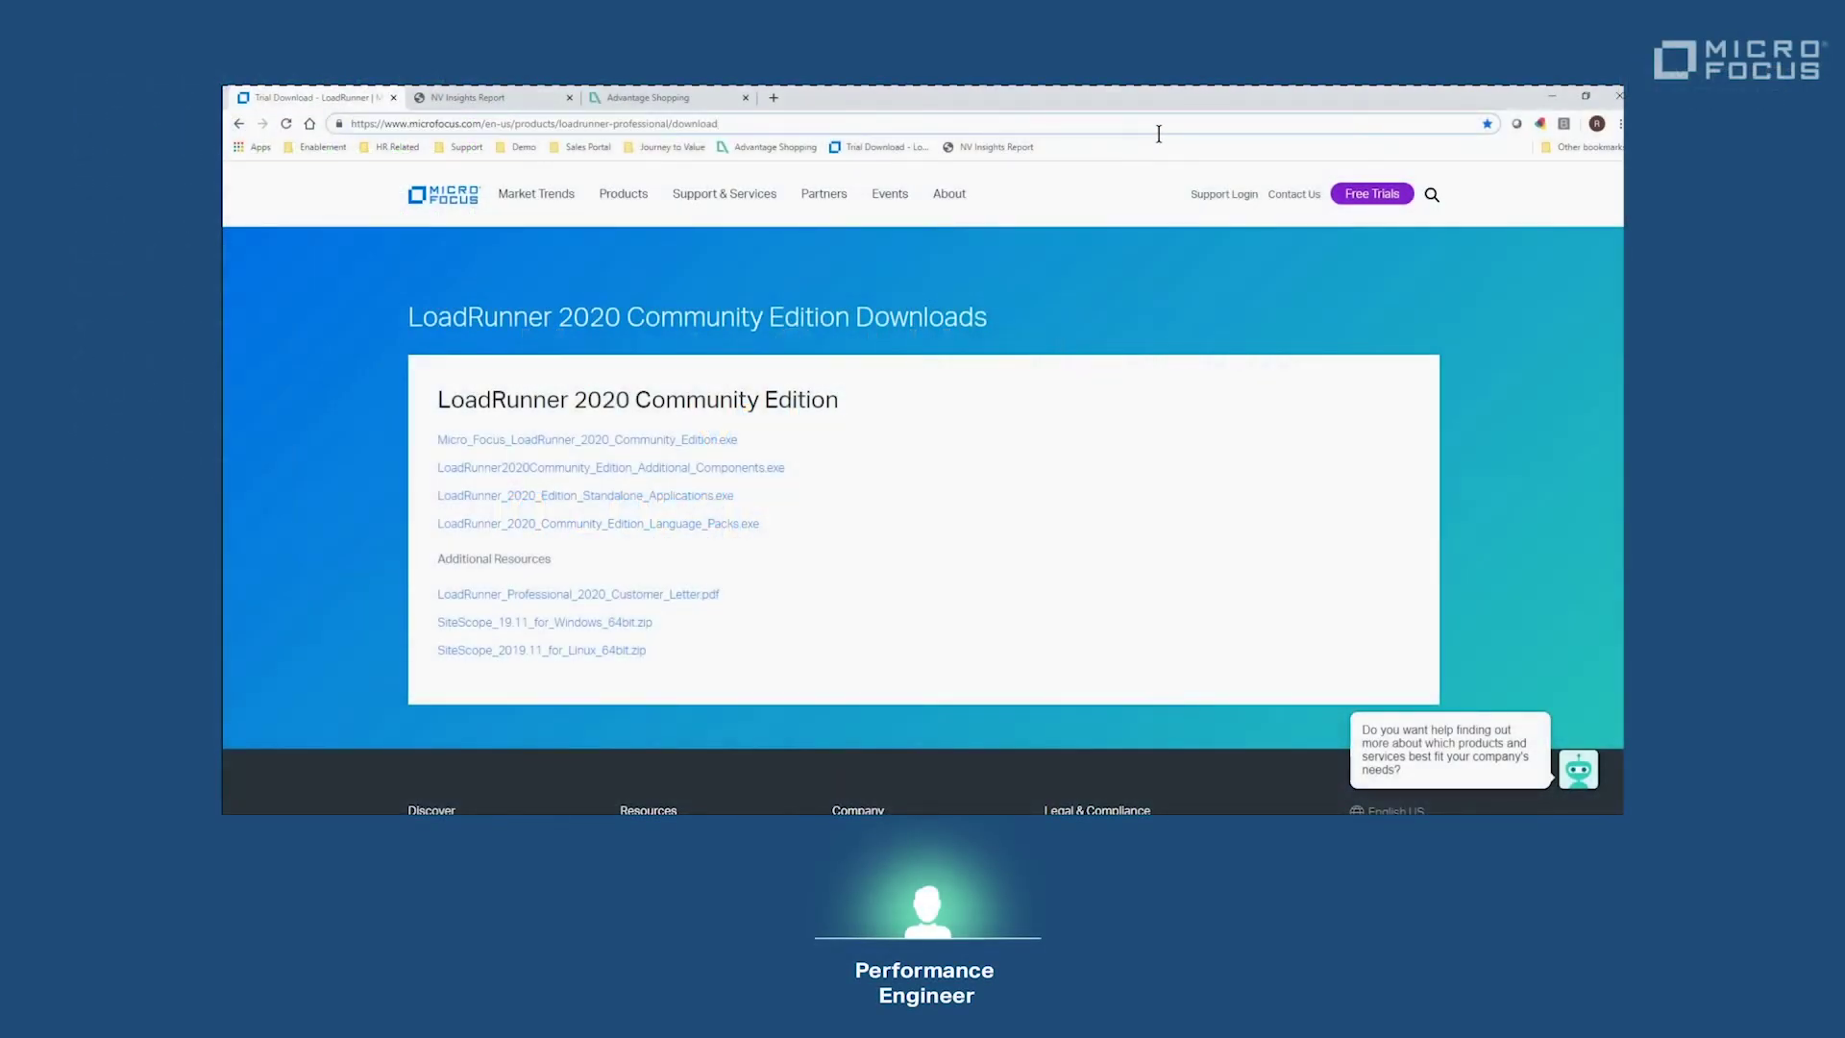
Reload the LoadRunner 2020 Community Edition downloads page in Chrome.
key(Return)
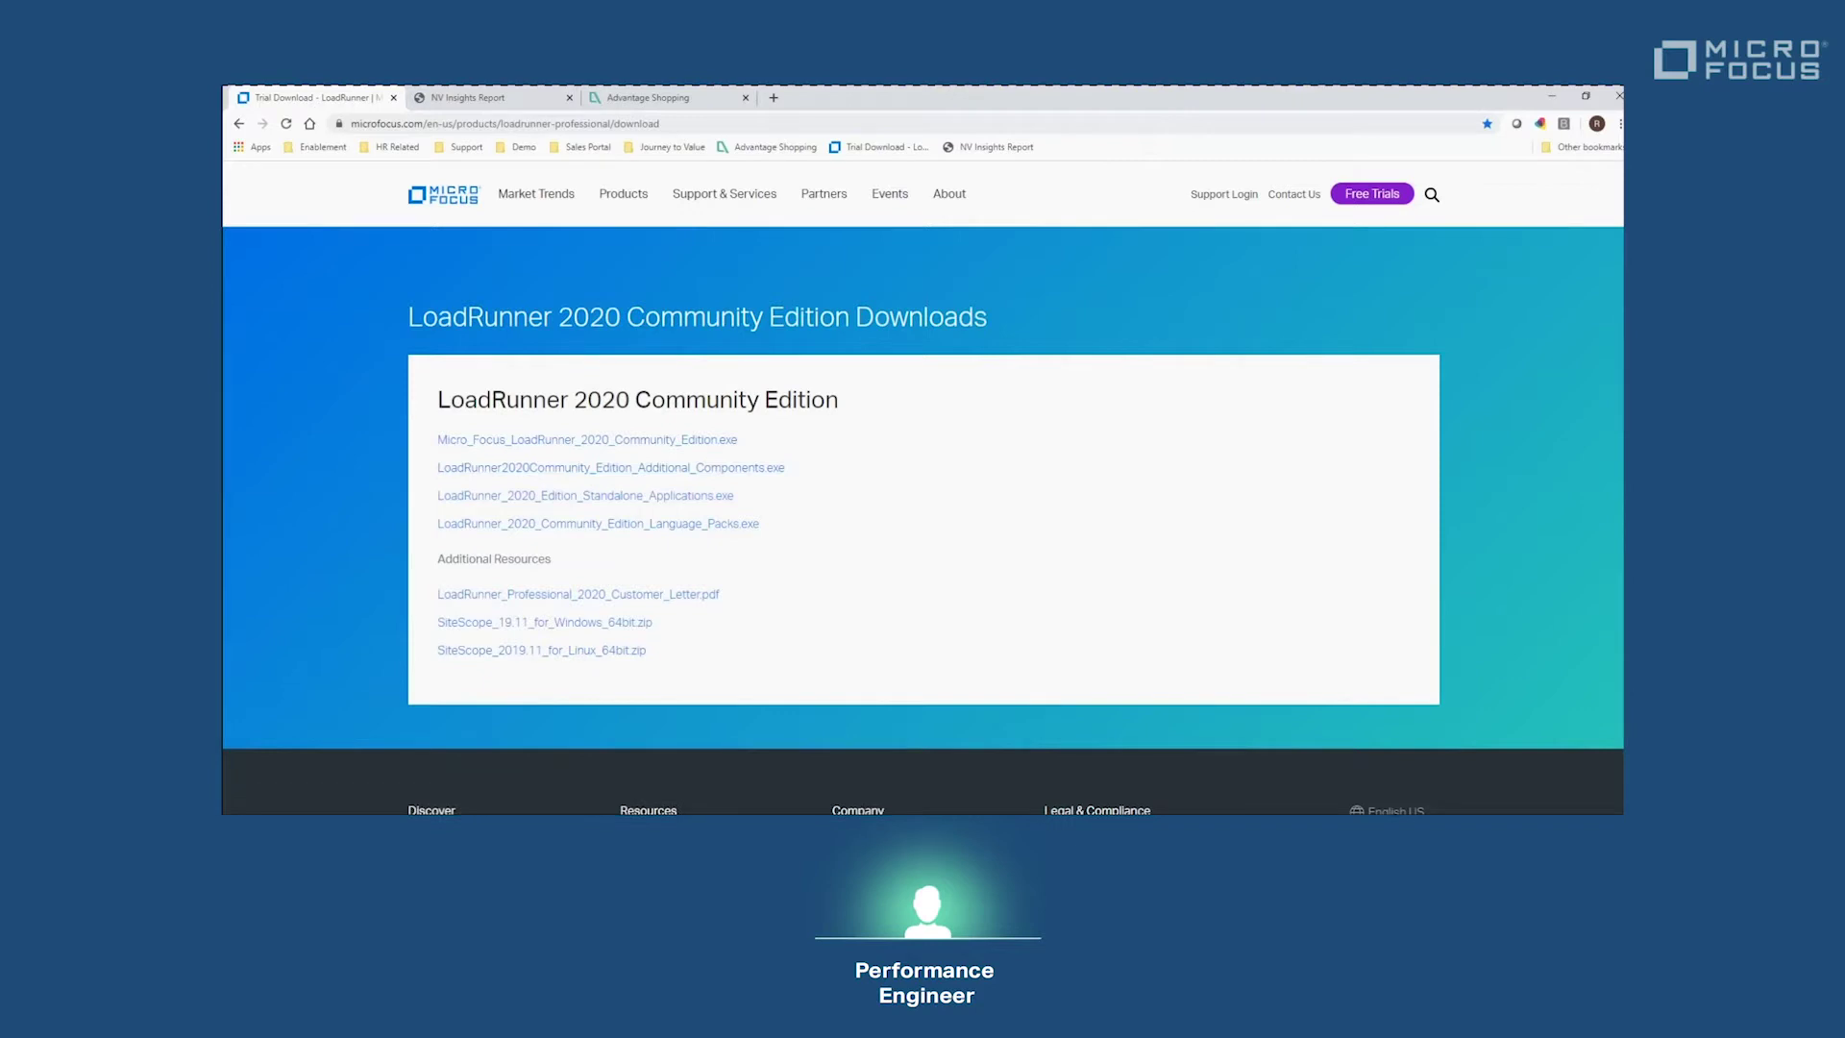
In File Explorer, browse to DVD > Additional Components > Network Virtualization.
key(super+e)
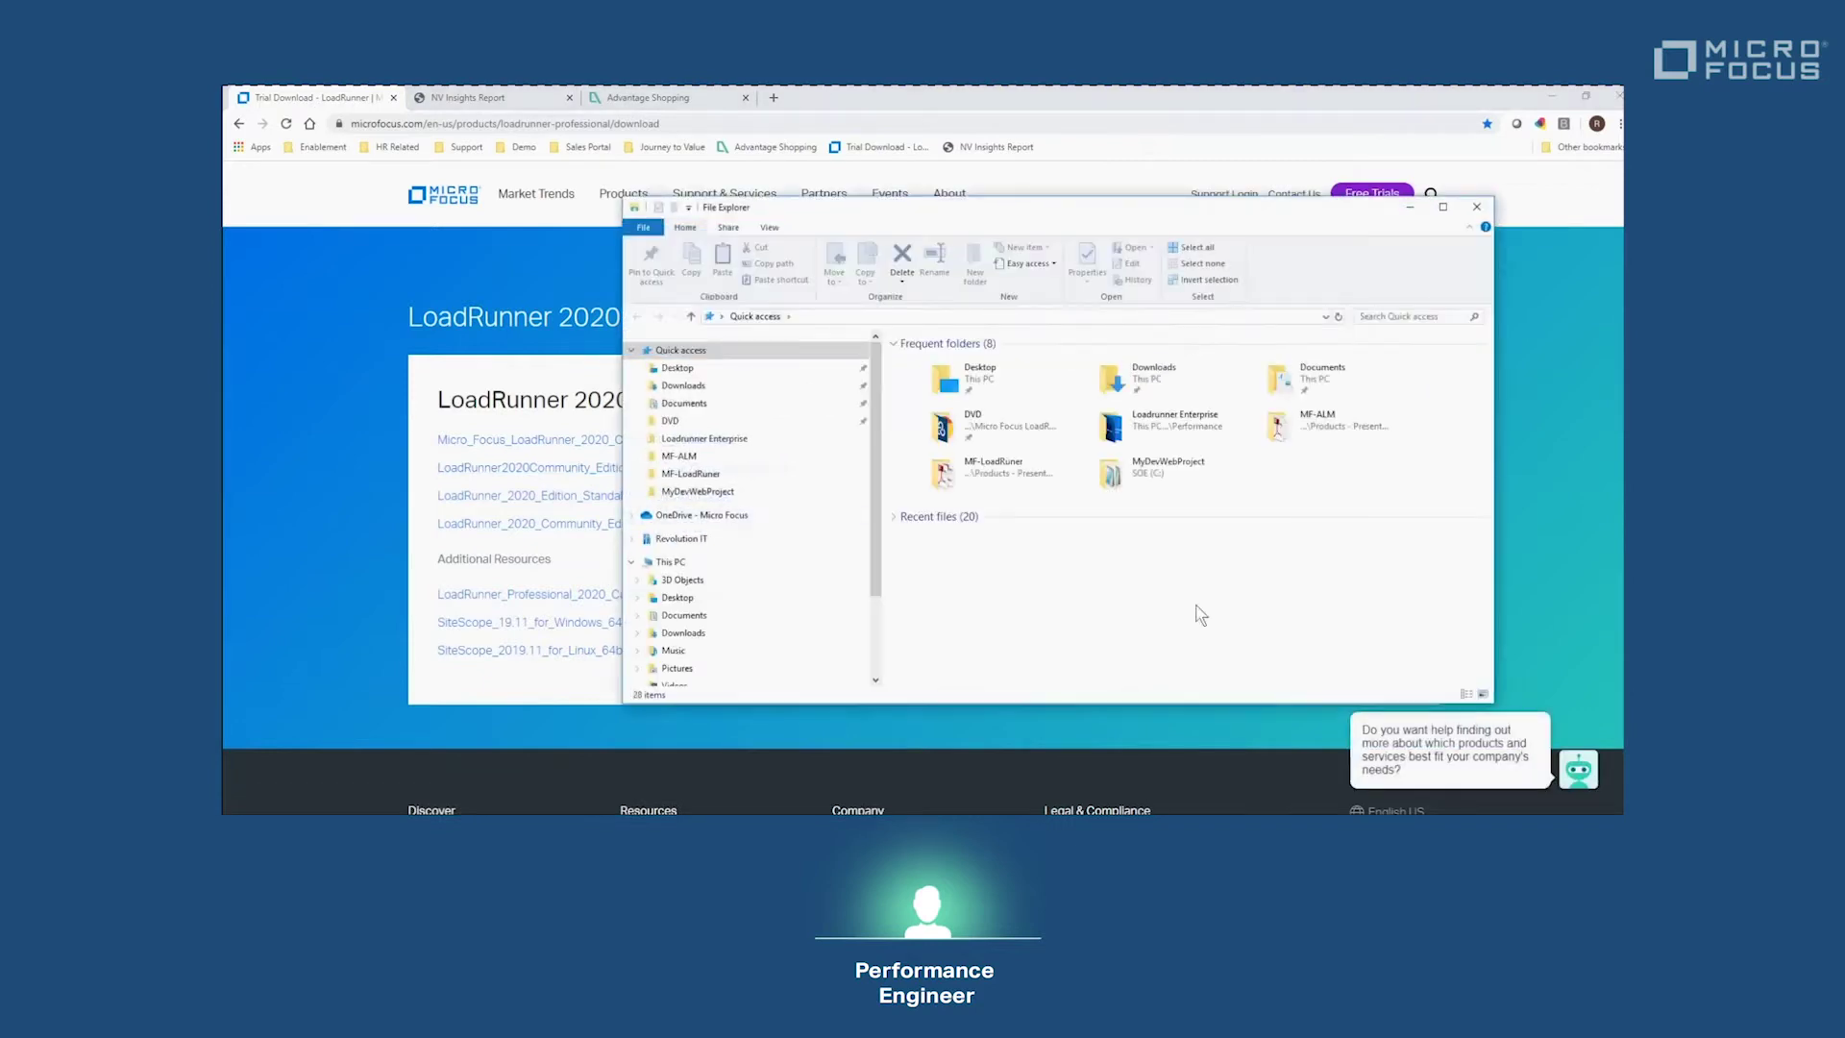
click(683, 385)
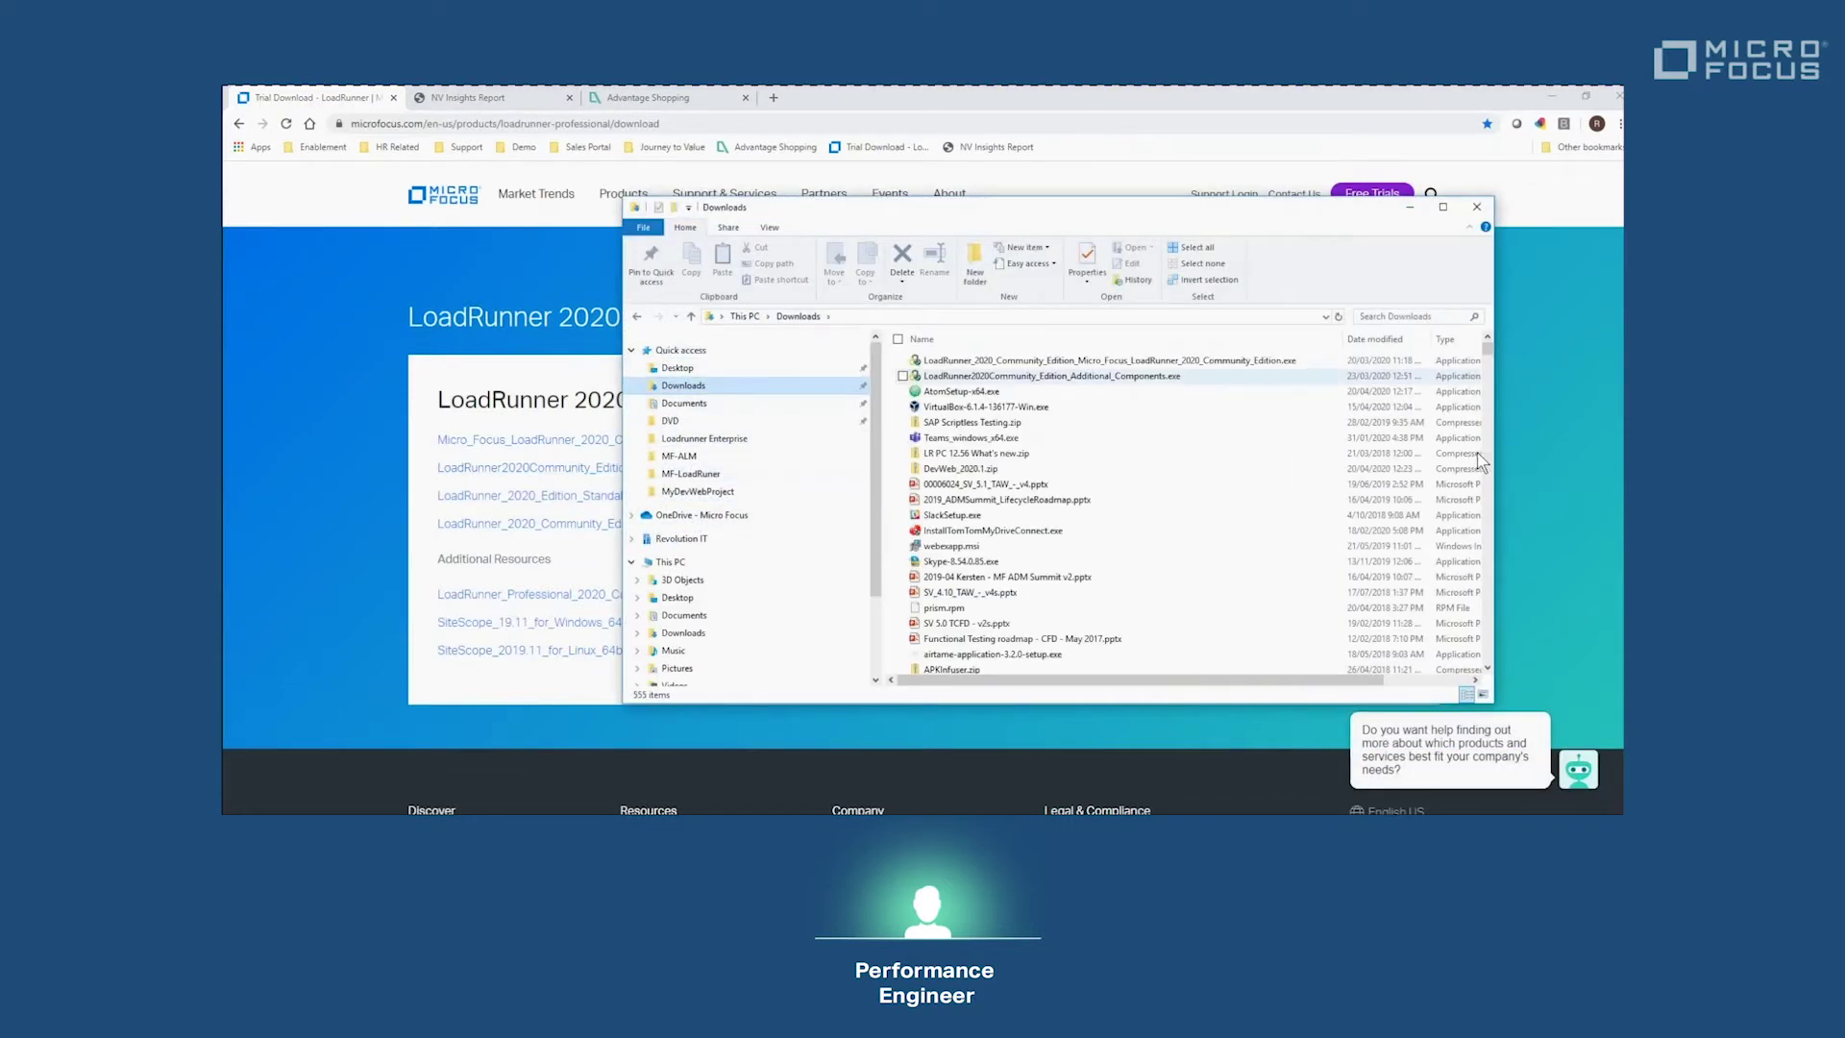
click(1428, 375)
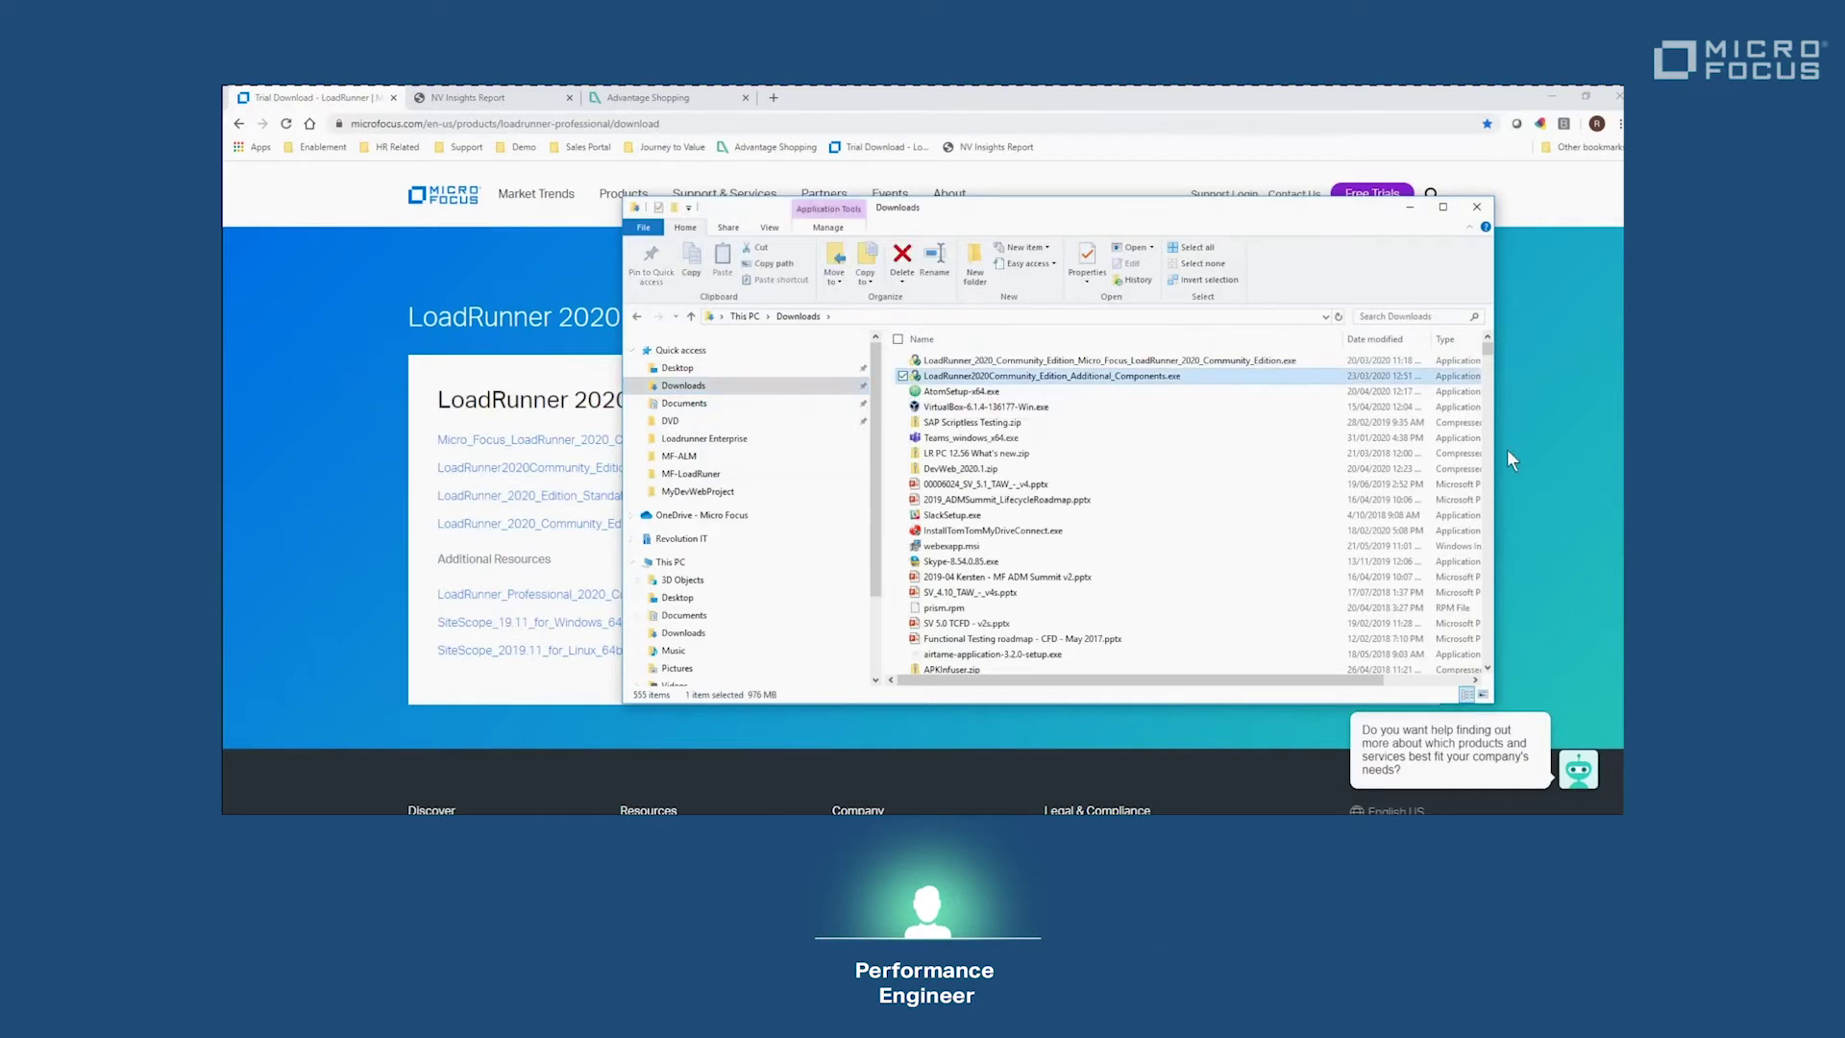
mouse_move(1053, 376)
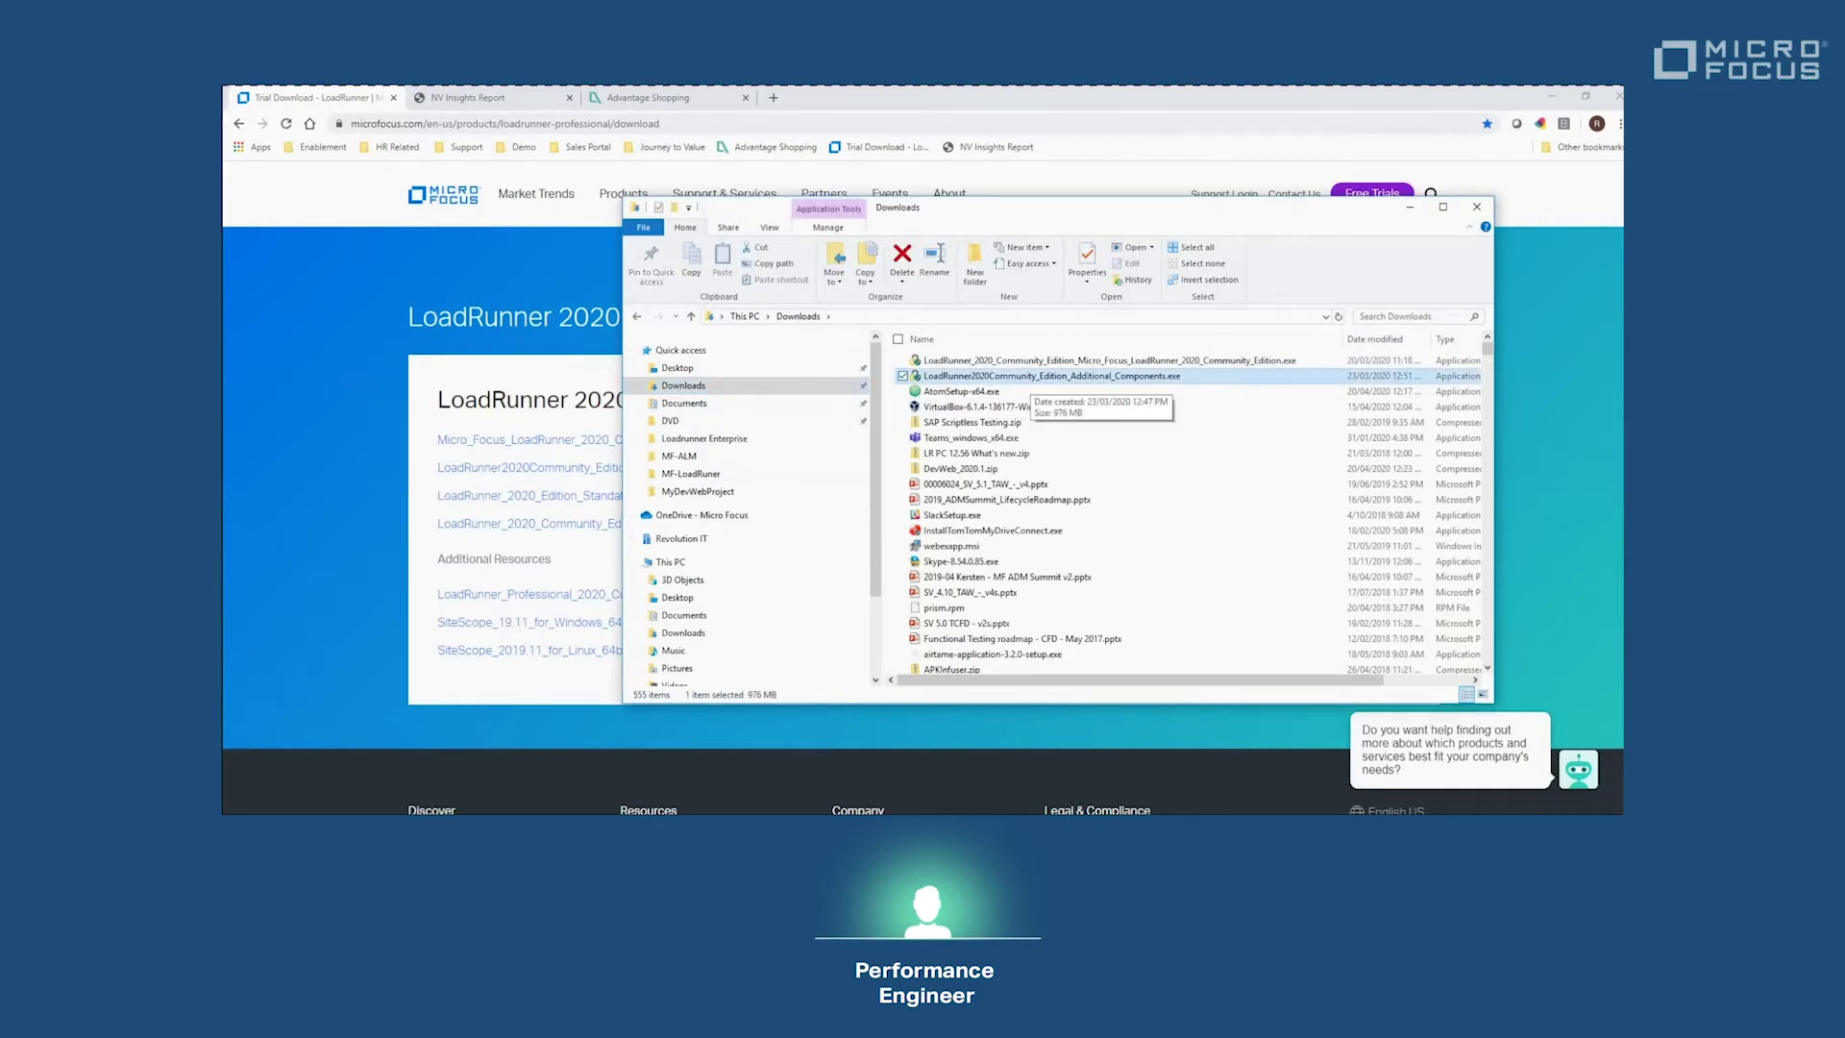
right_click(1107, 375)
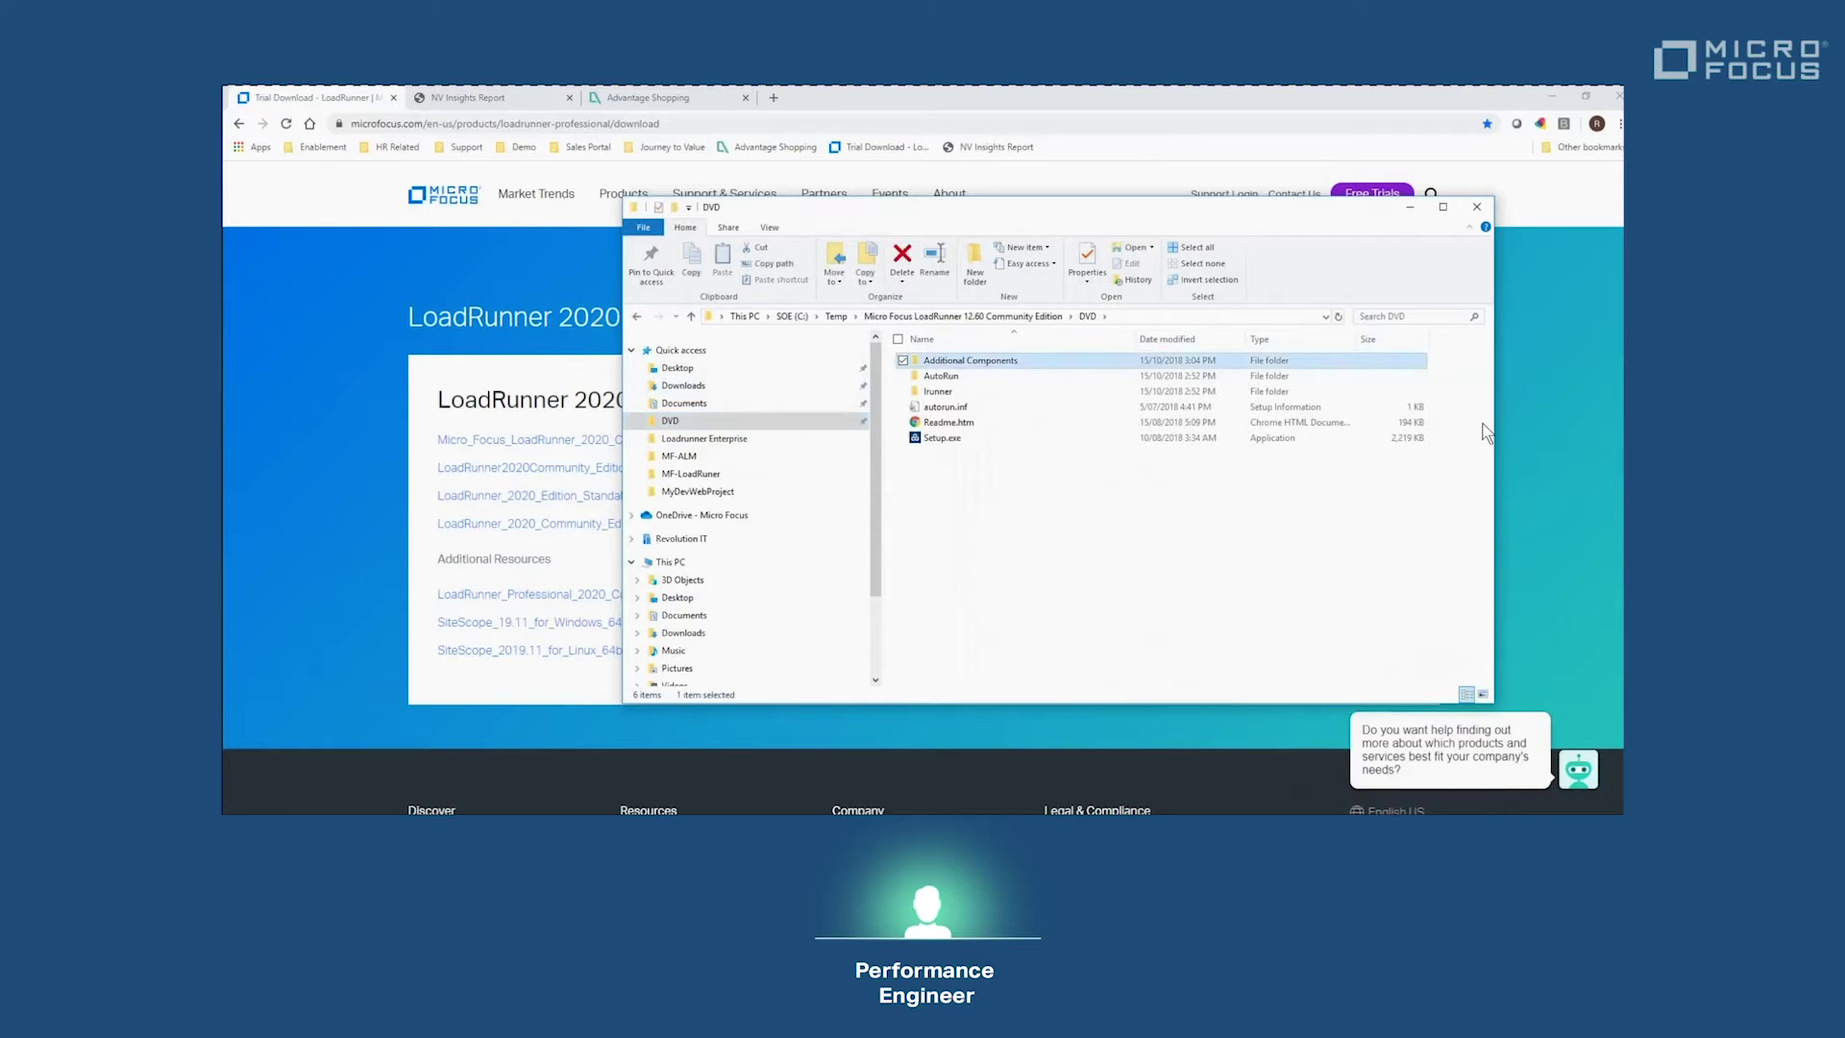
key(Return)
key(Down)
key(Down)
key(Down)
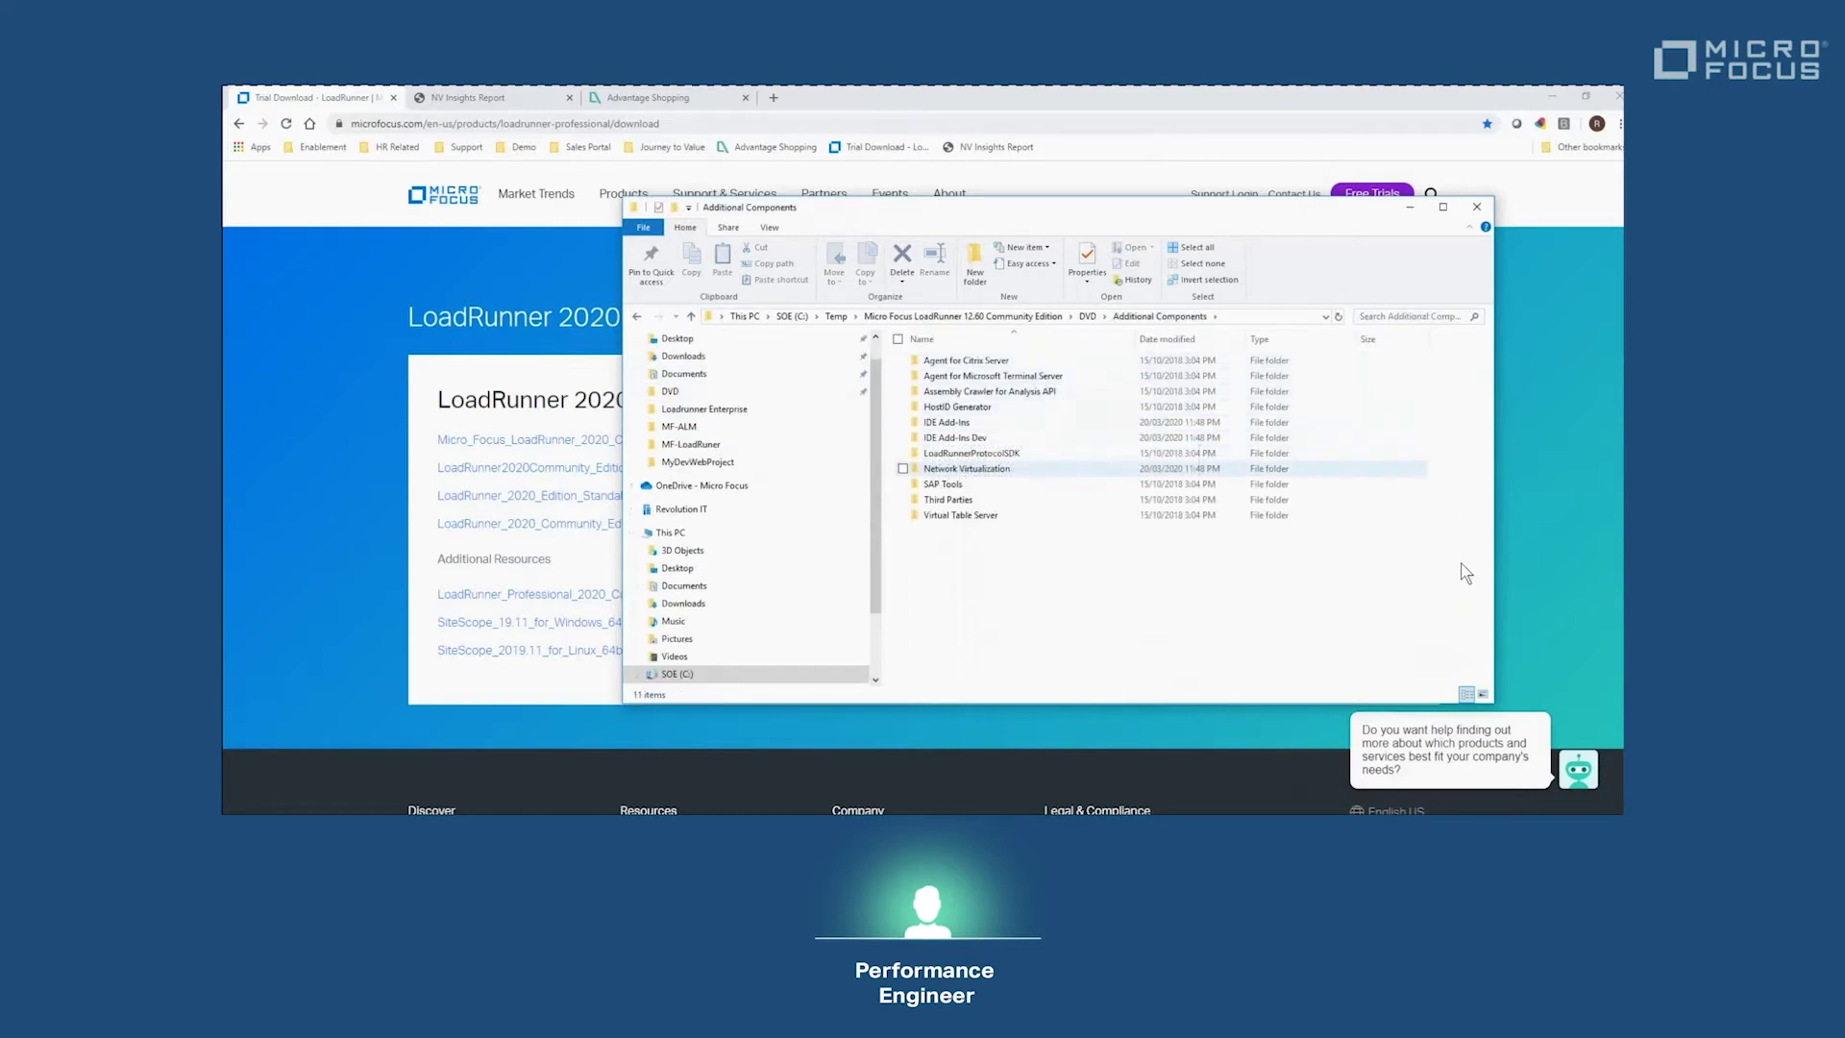
key(Return)
Run NV4ControllerSetup.exe and NV4LGSetup.exe as administrator.
key(Down)
key(Down)
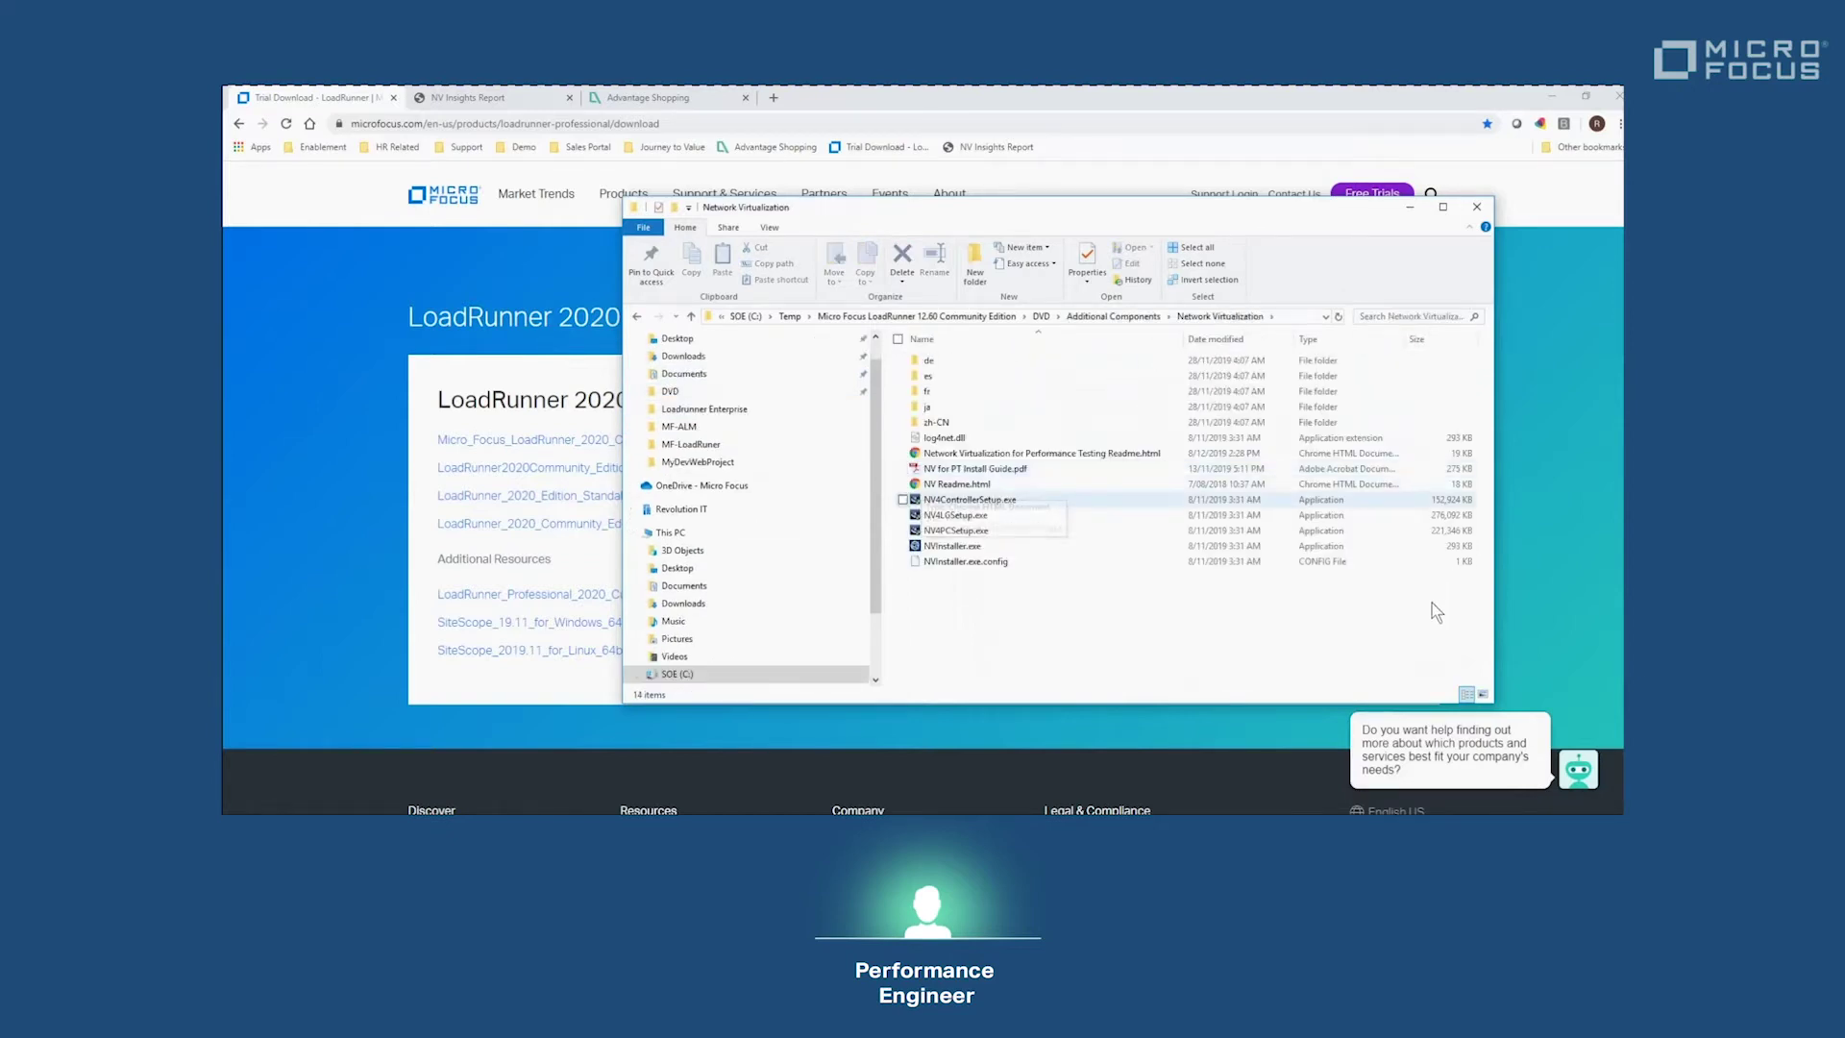
key(Down)
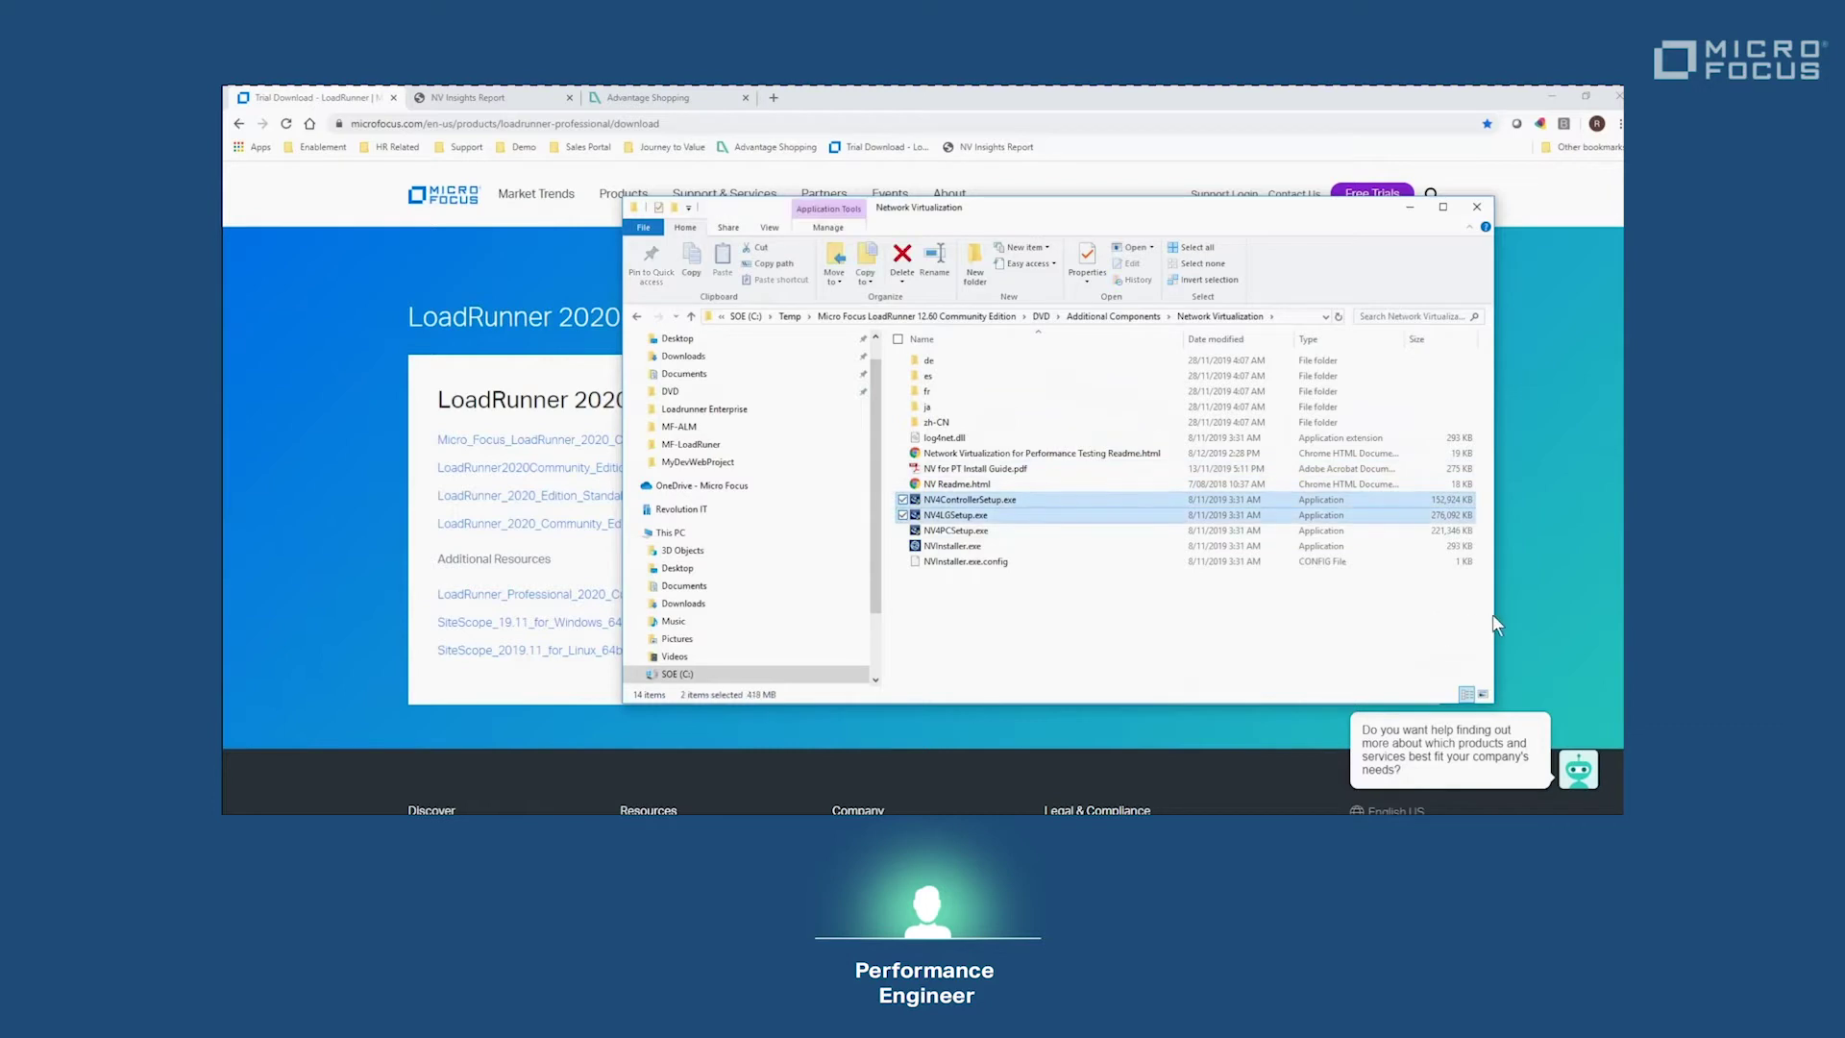
key(shift+F10)
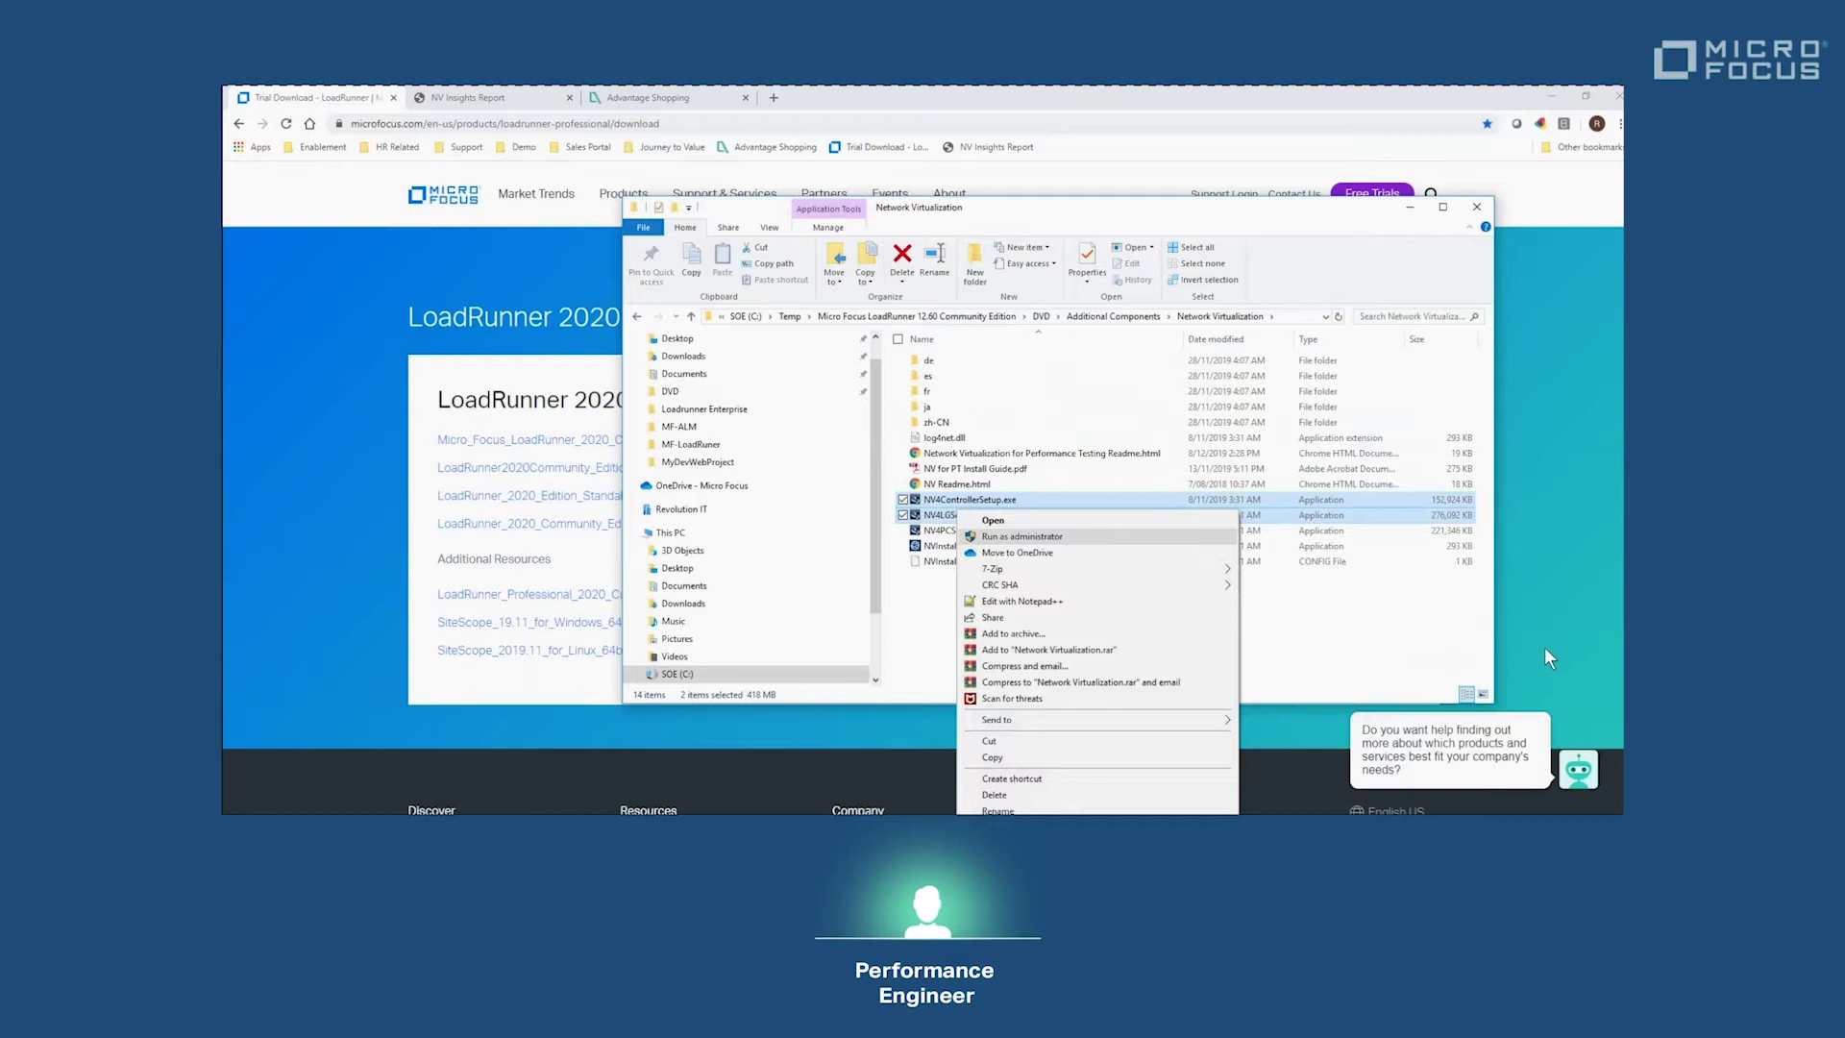
key(Down)
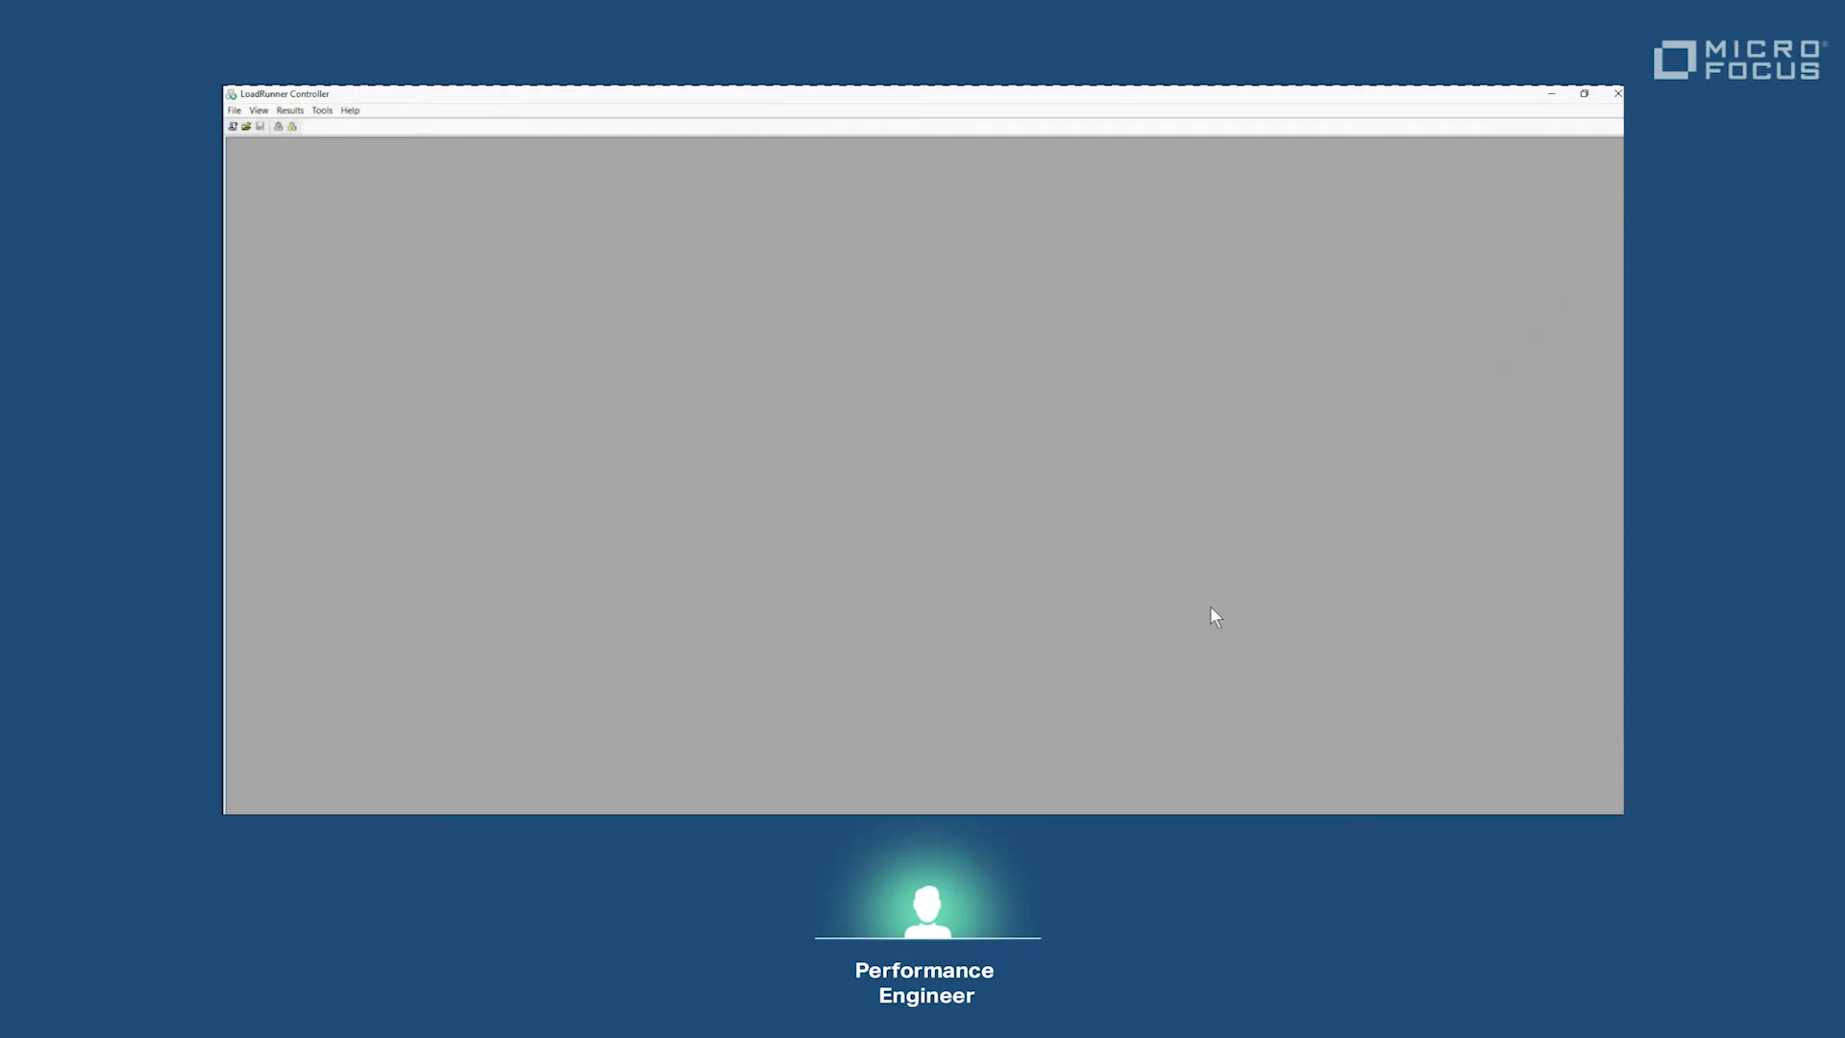
Start a new manual scenario via File > New and add the AdvantageOnlineShopping script.
key(alt+f)
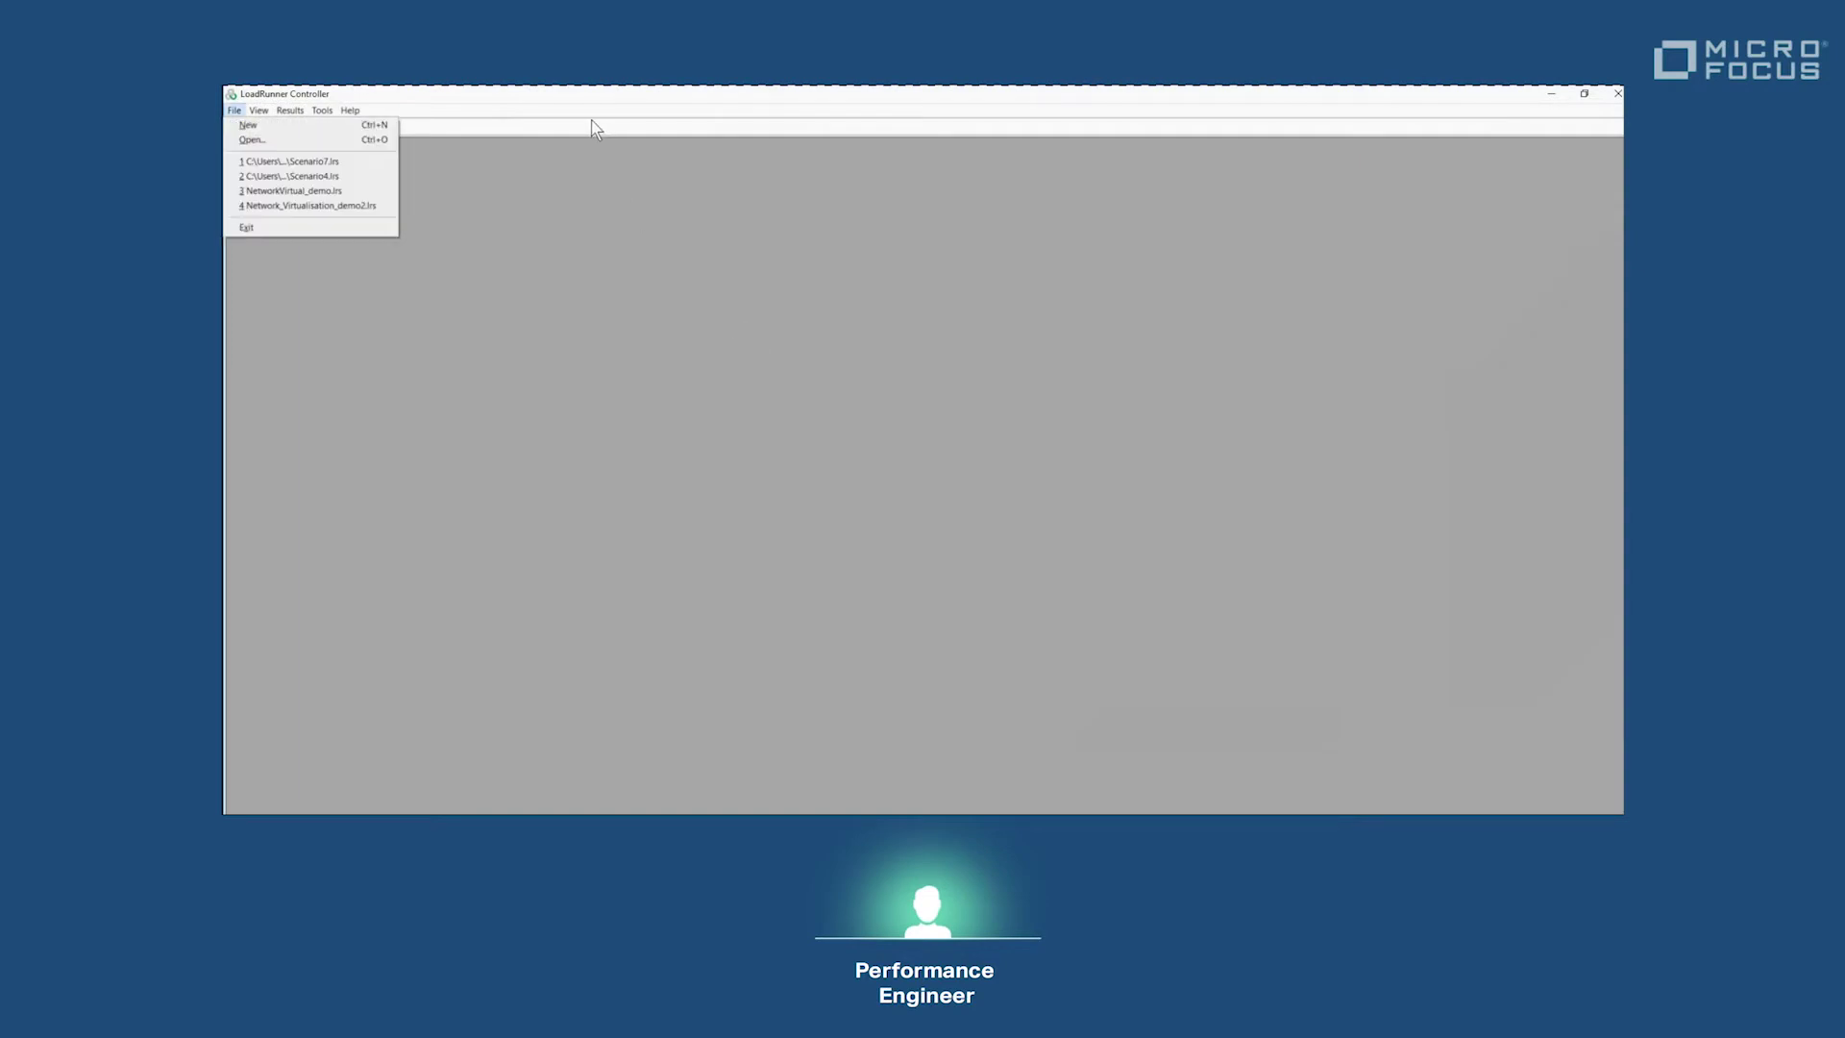
key(Return)
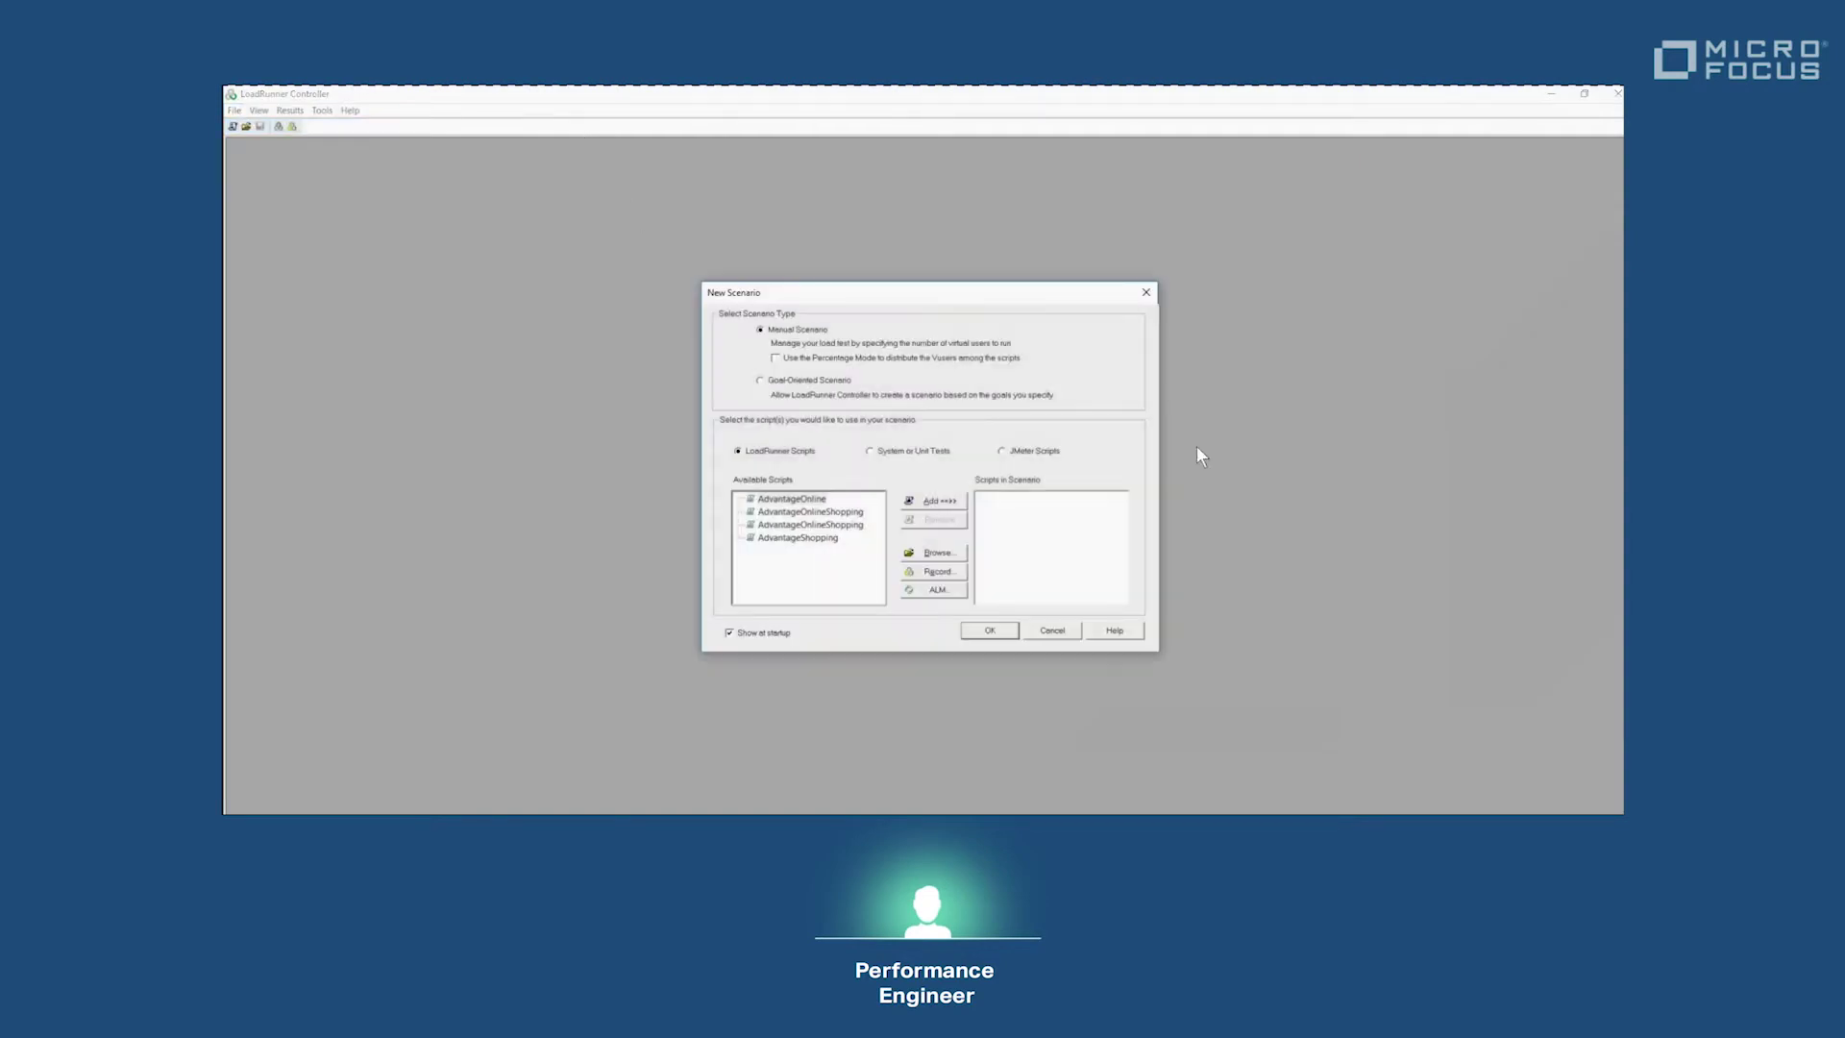
key(Down)
key(alt+a)
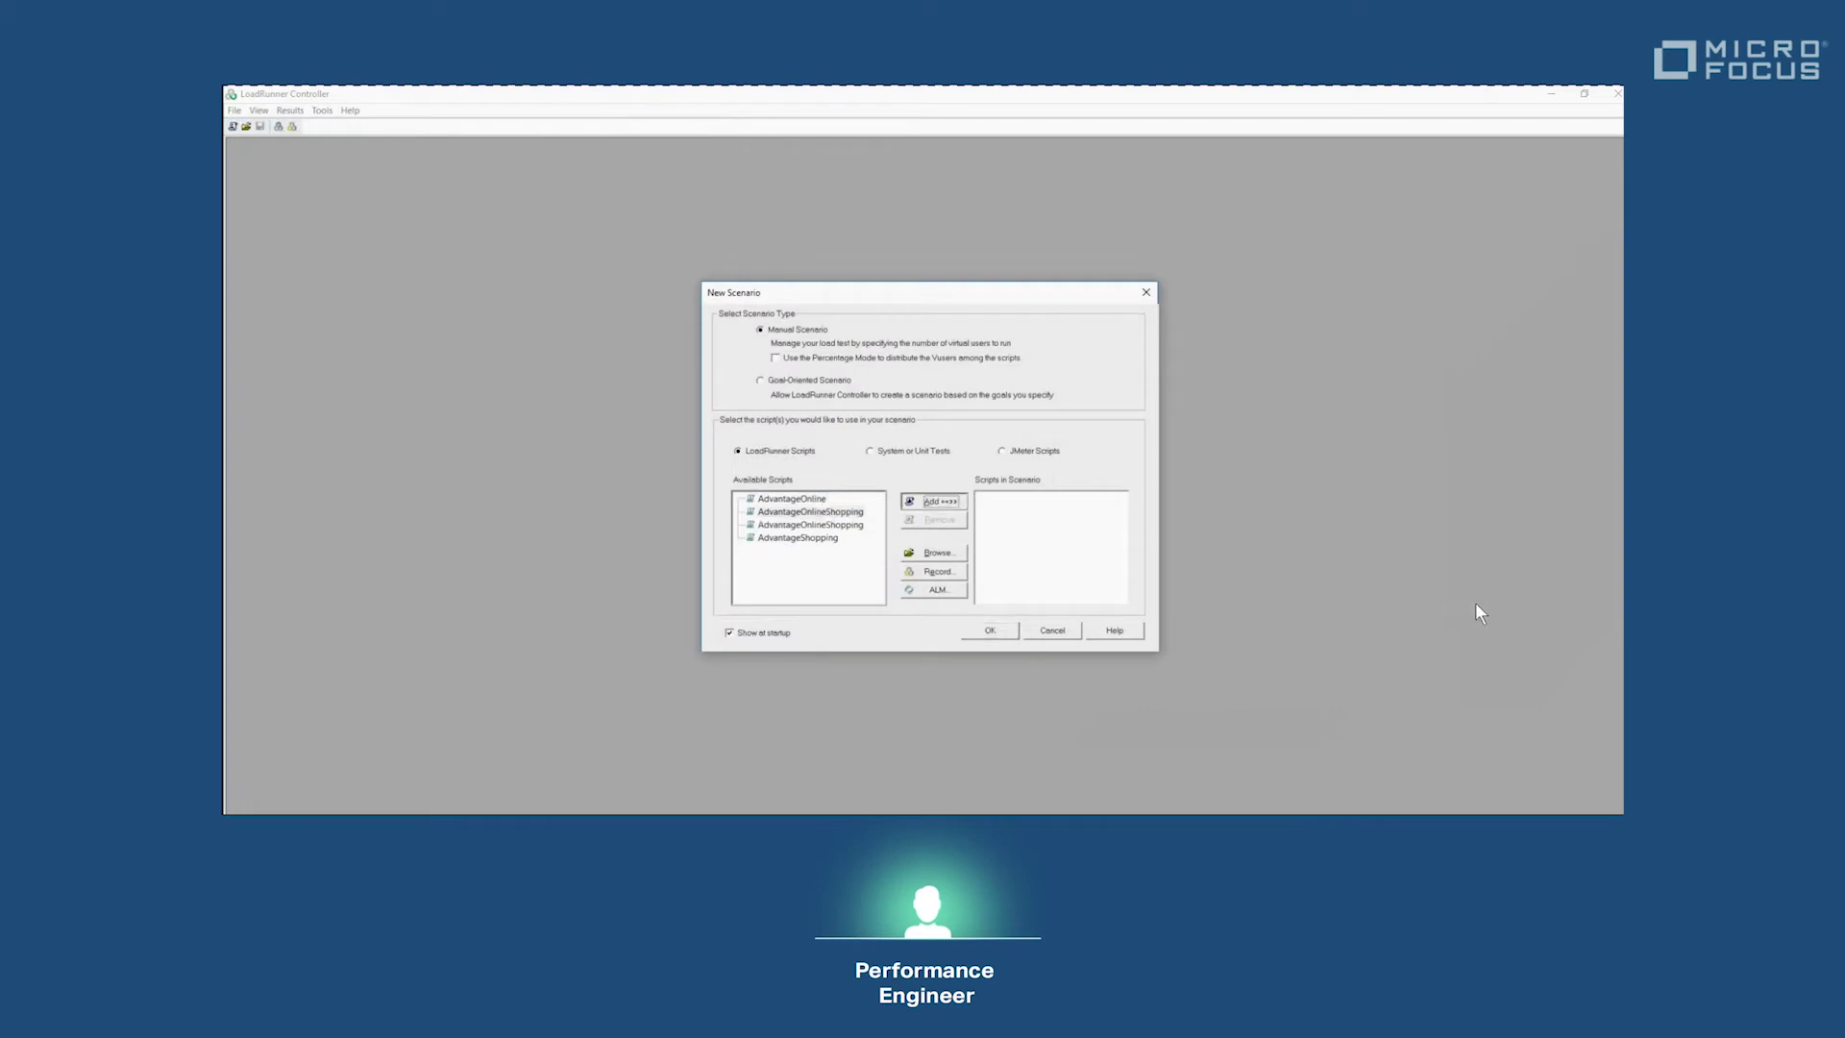
key(Return)
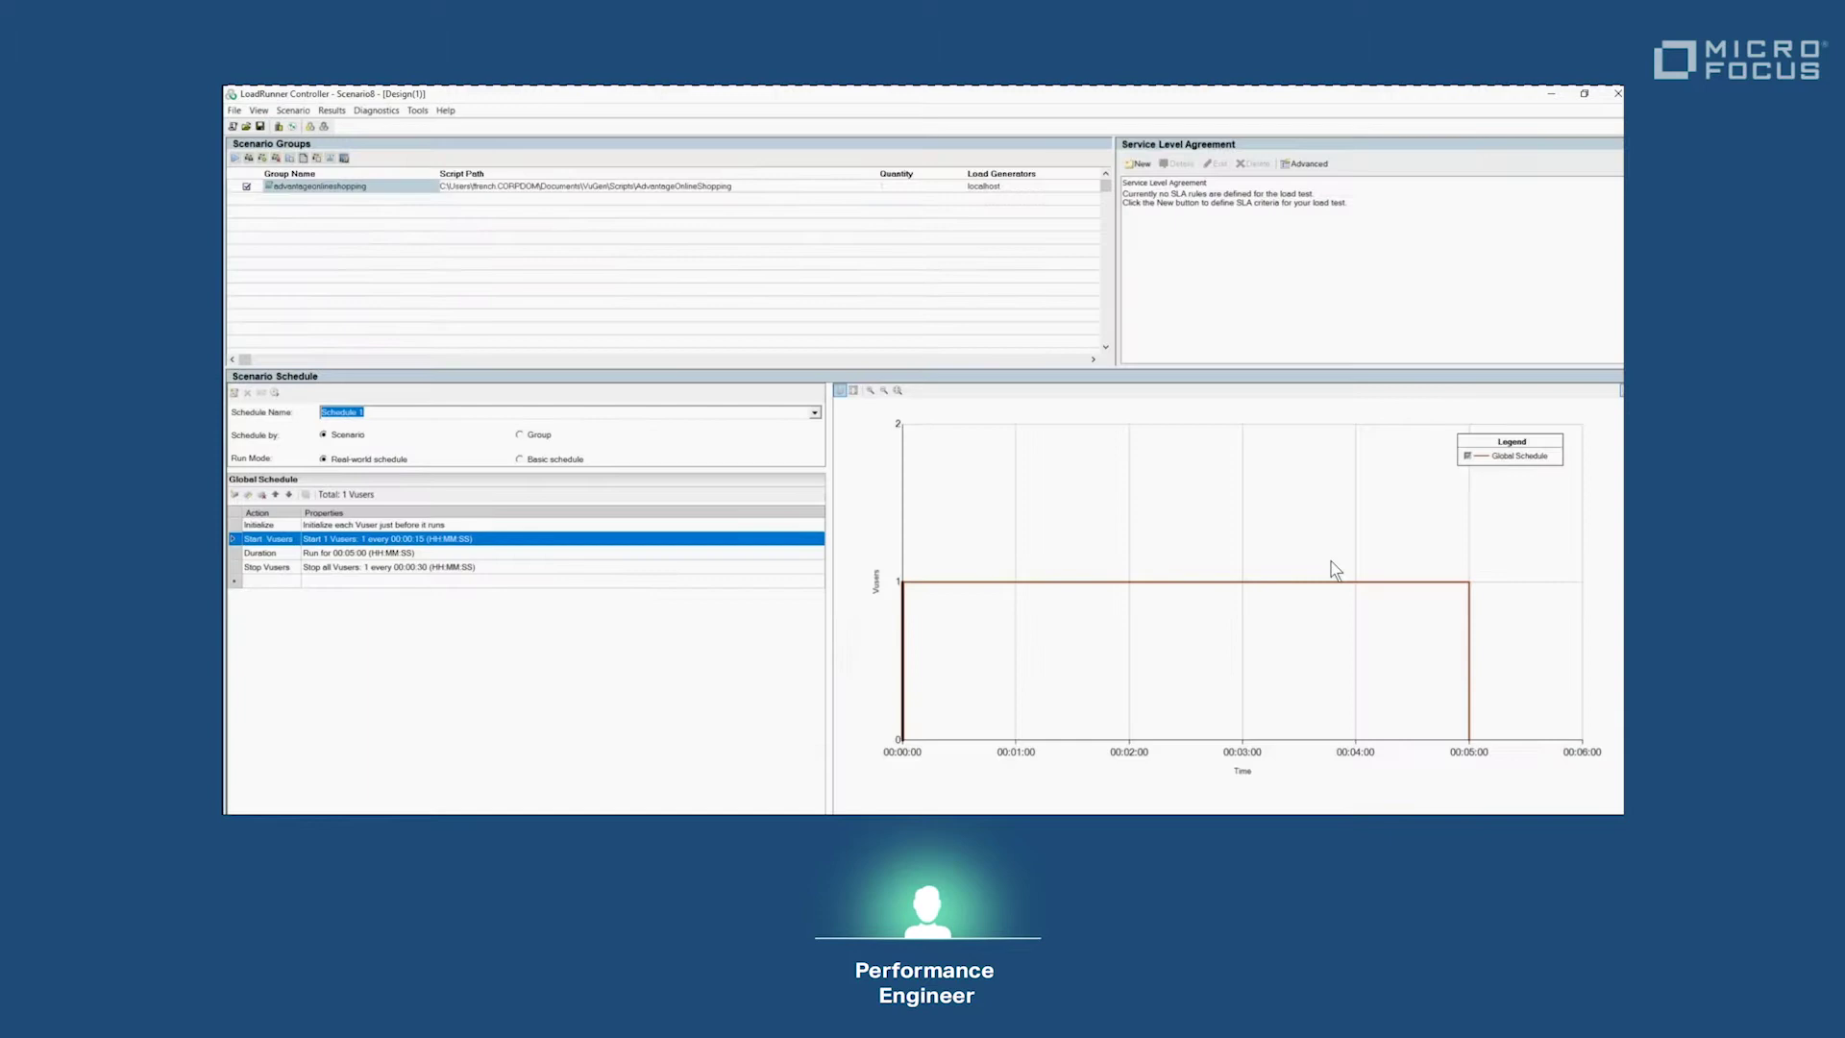
Duplicate the group and name the pair advantageonlineshopping_home_network and advantageonlineshopping_office_network.
click(591, 211)
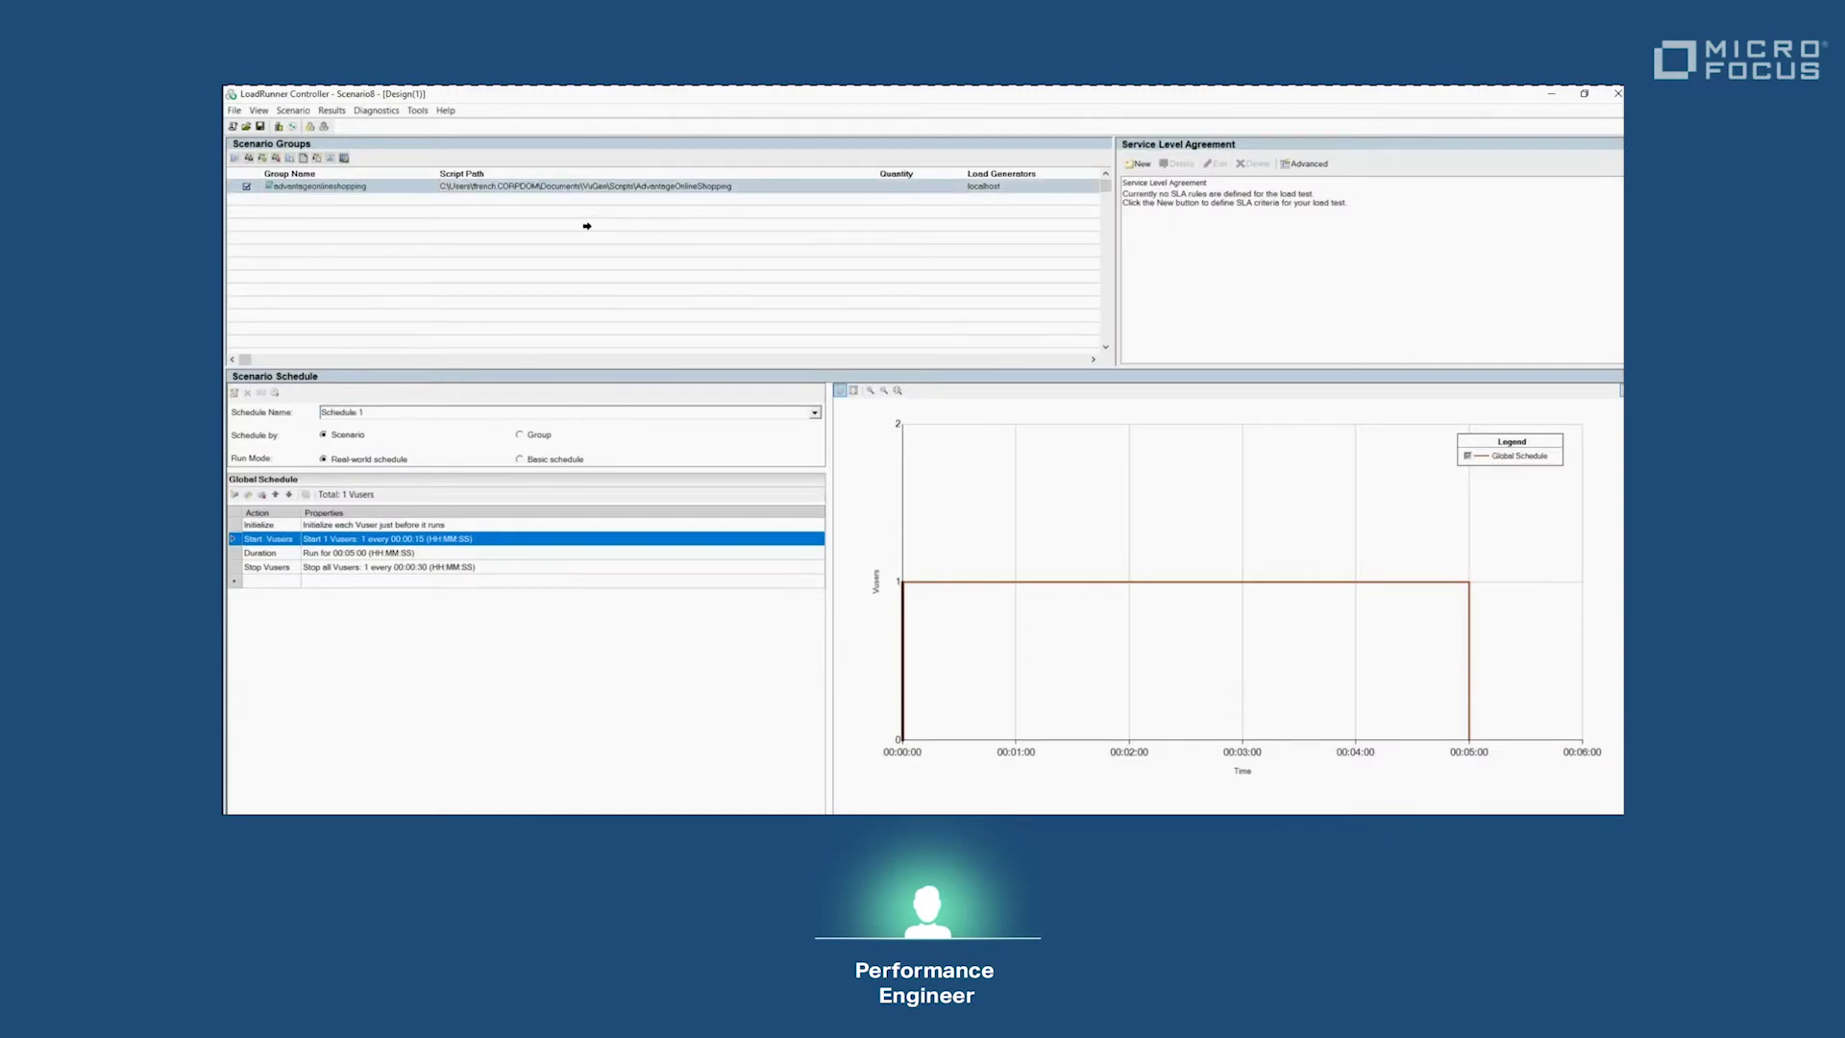
key(Down)
key(Down)
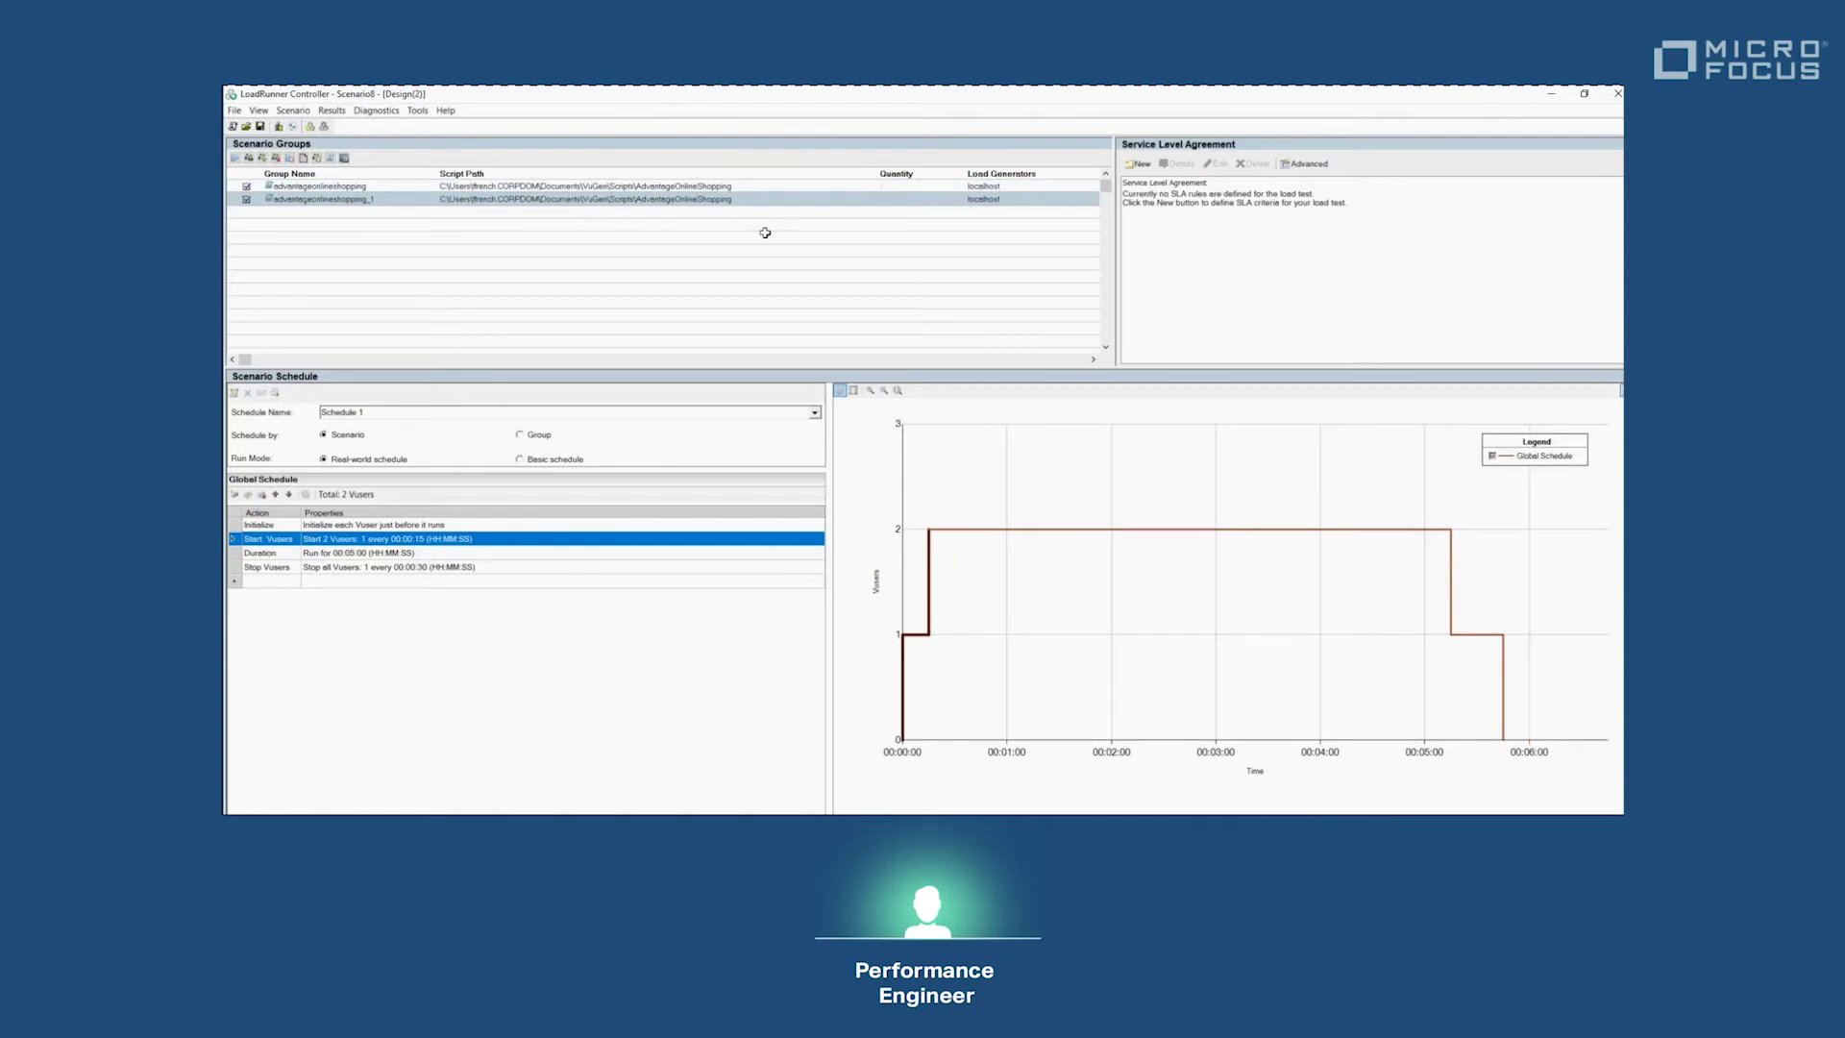
key(Up)
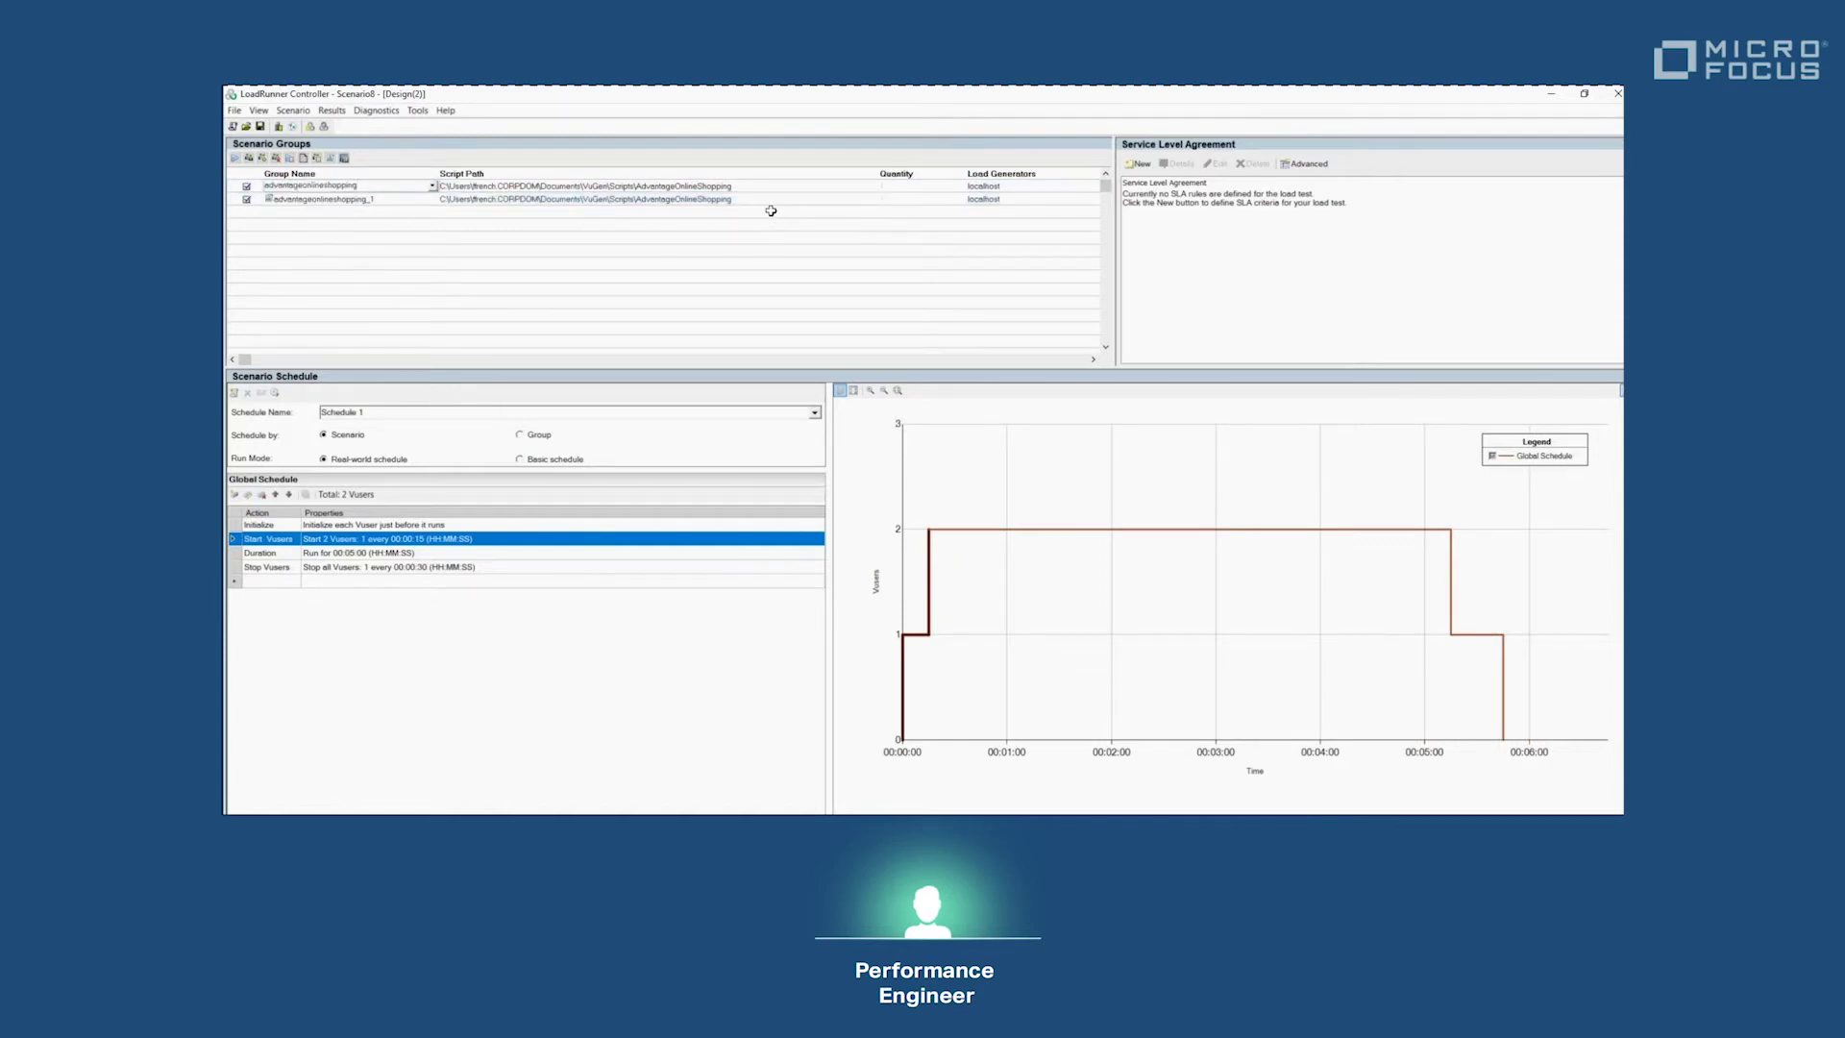
text(ome_n)
text(etwork)
key(Down)
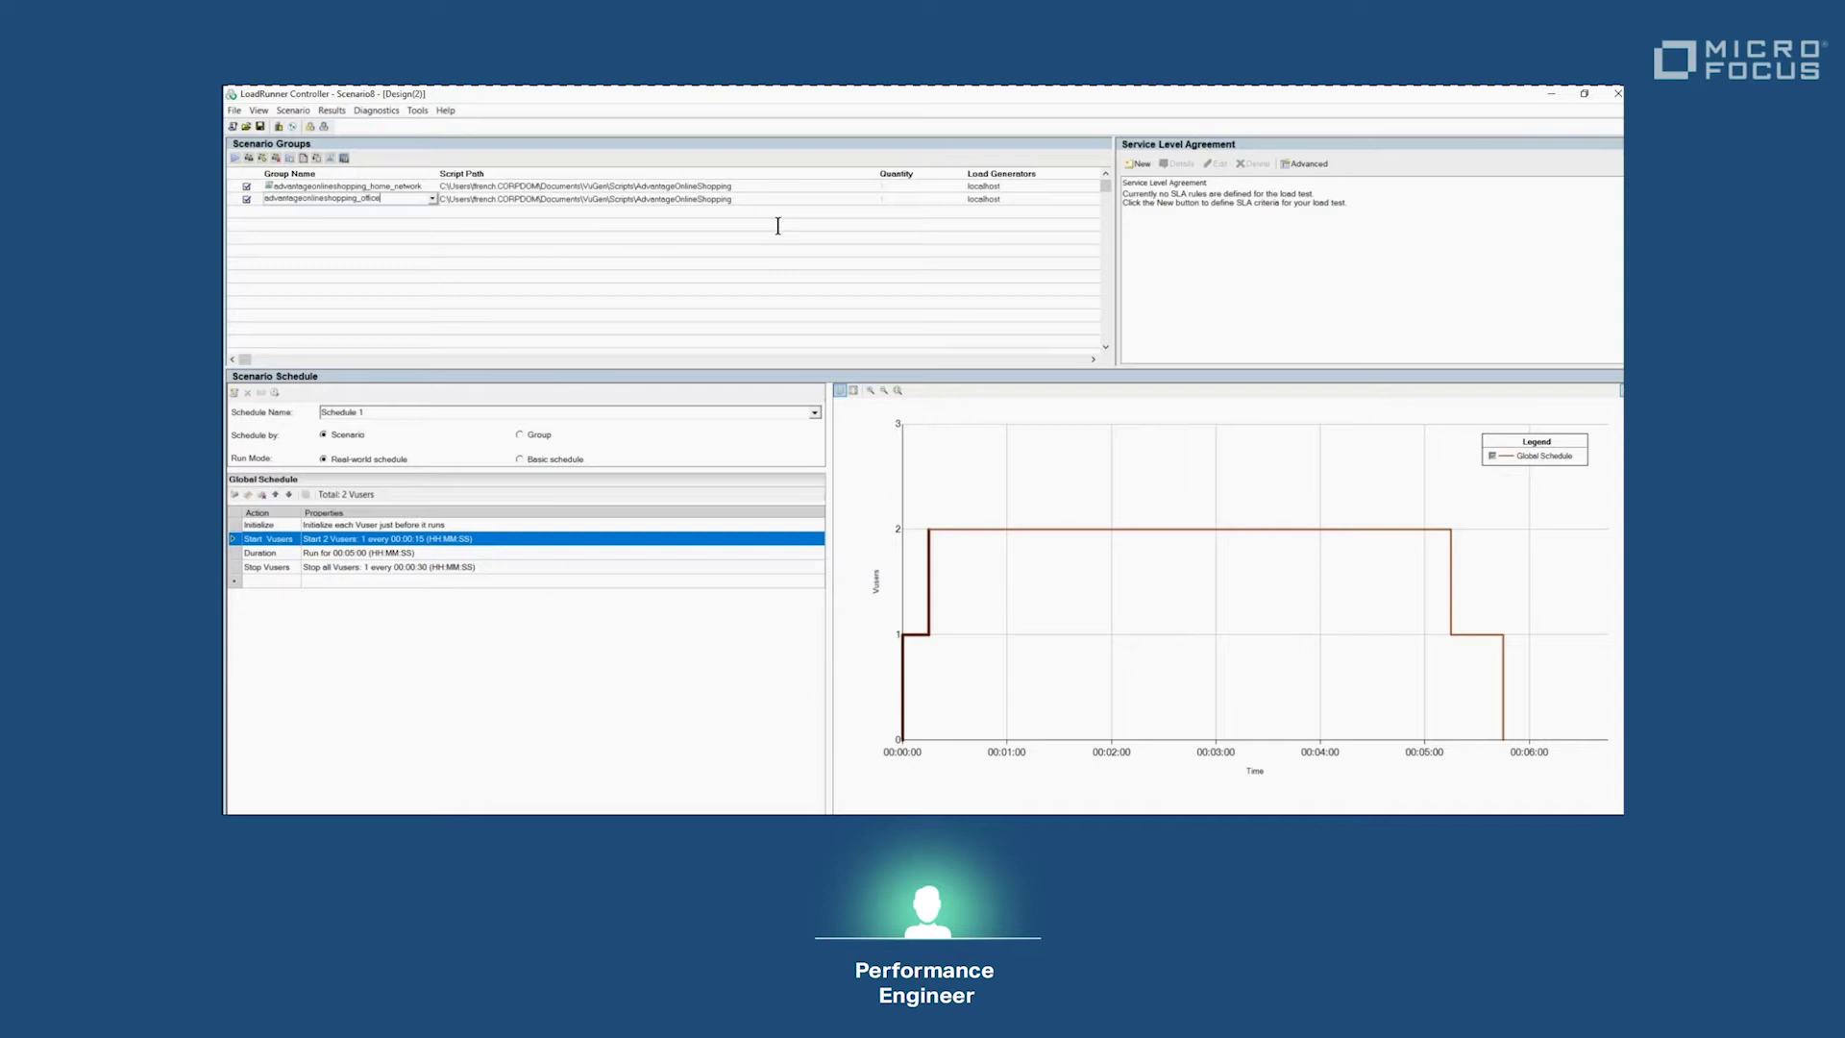
text(_network)
key(Down)
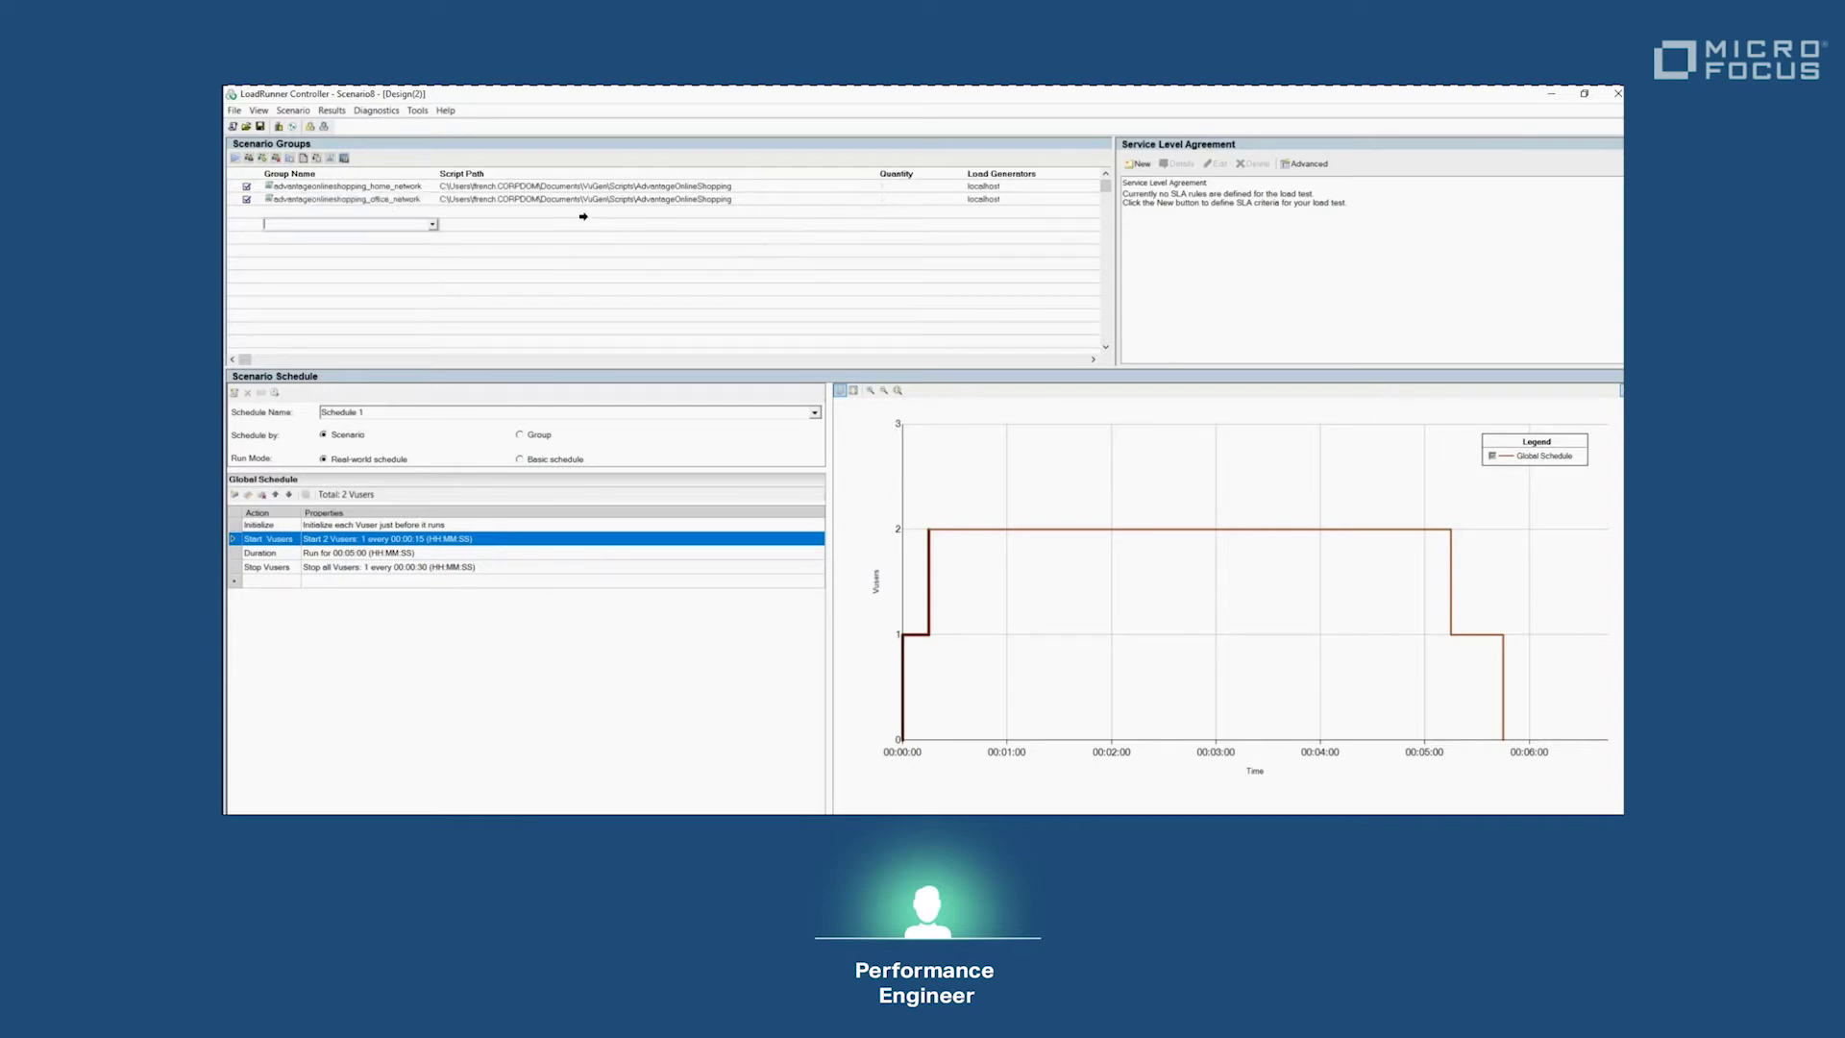
Open Virtual Location Settings and enable network virtualization.
key(alt+s)
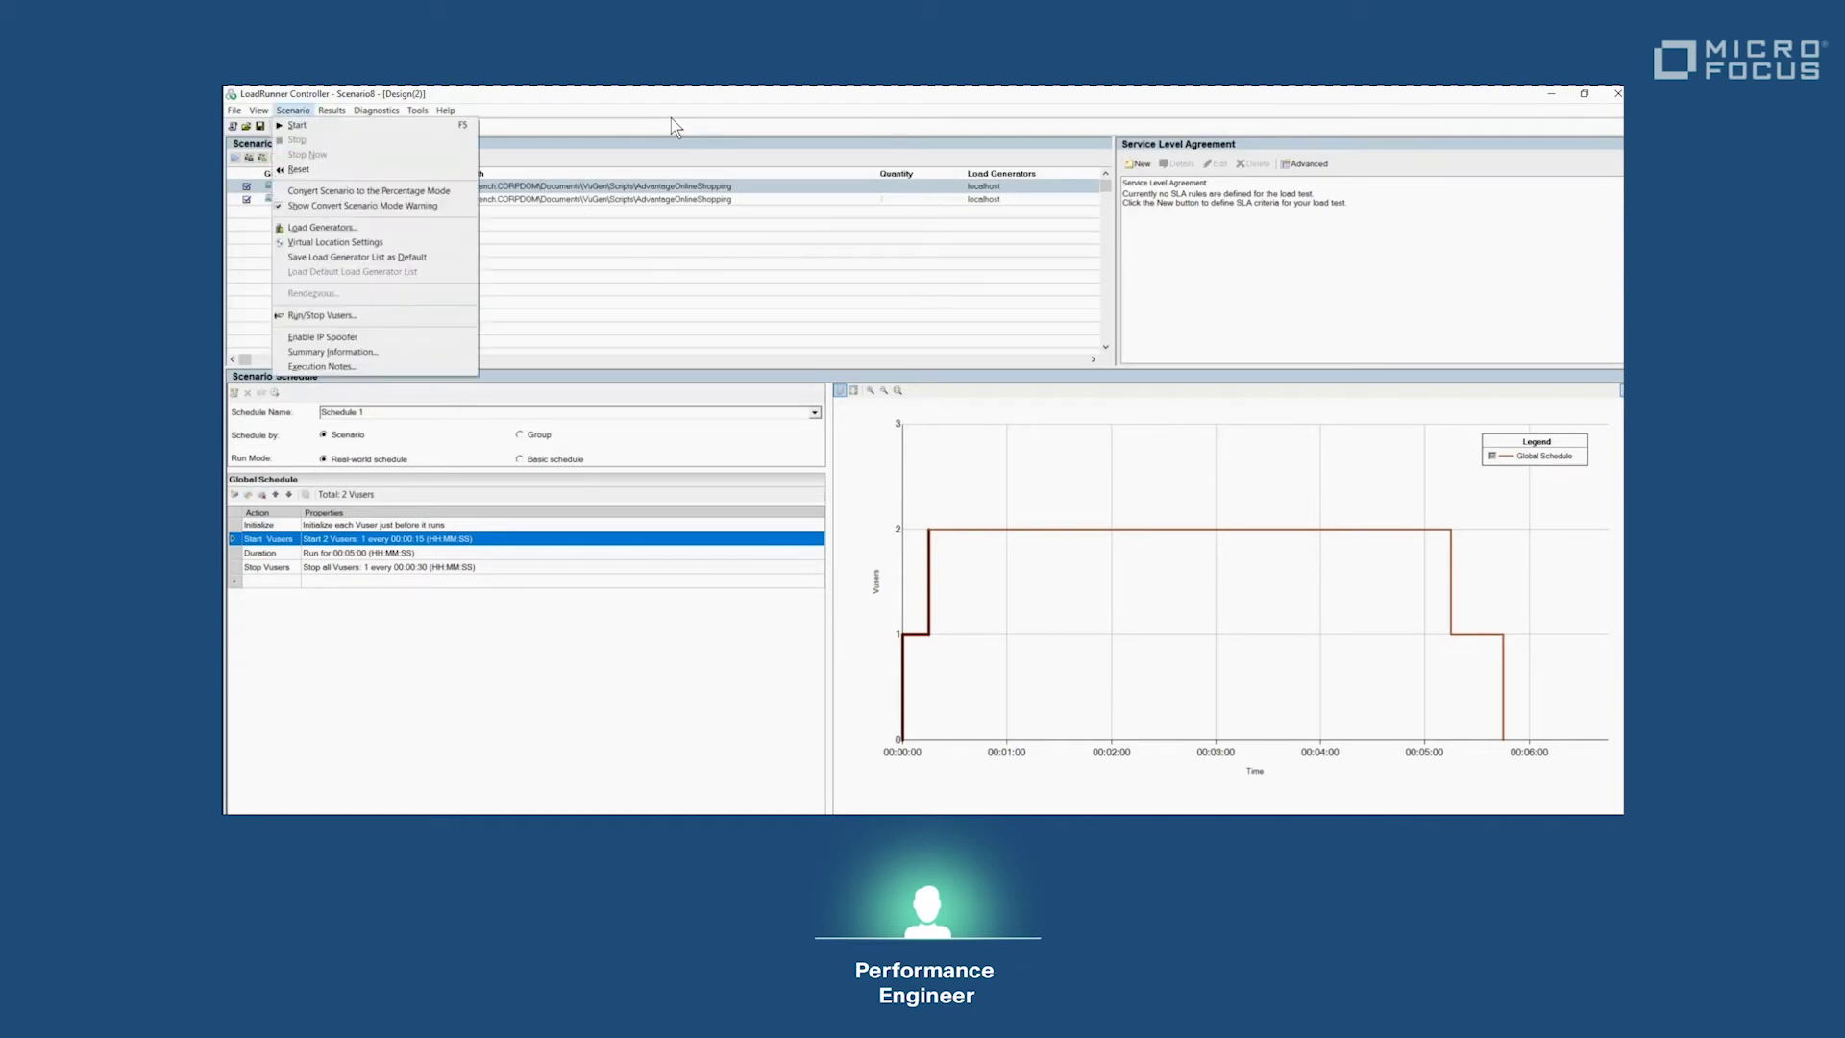
key(Down)
key(Down)
key(Down)
key(Down)
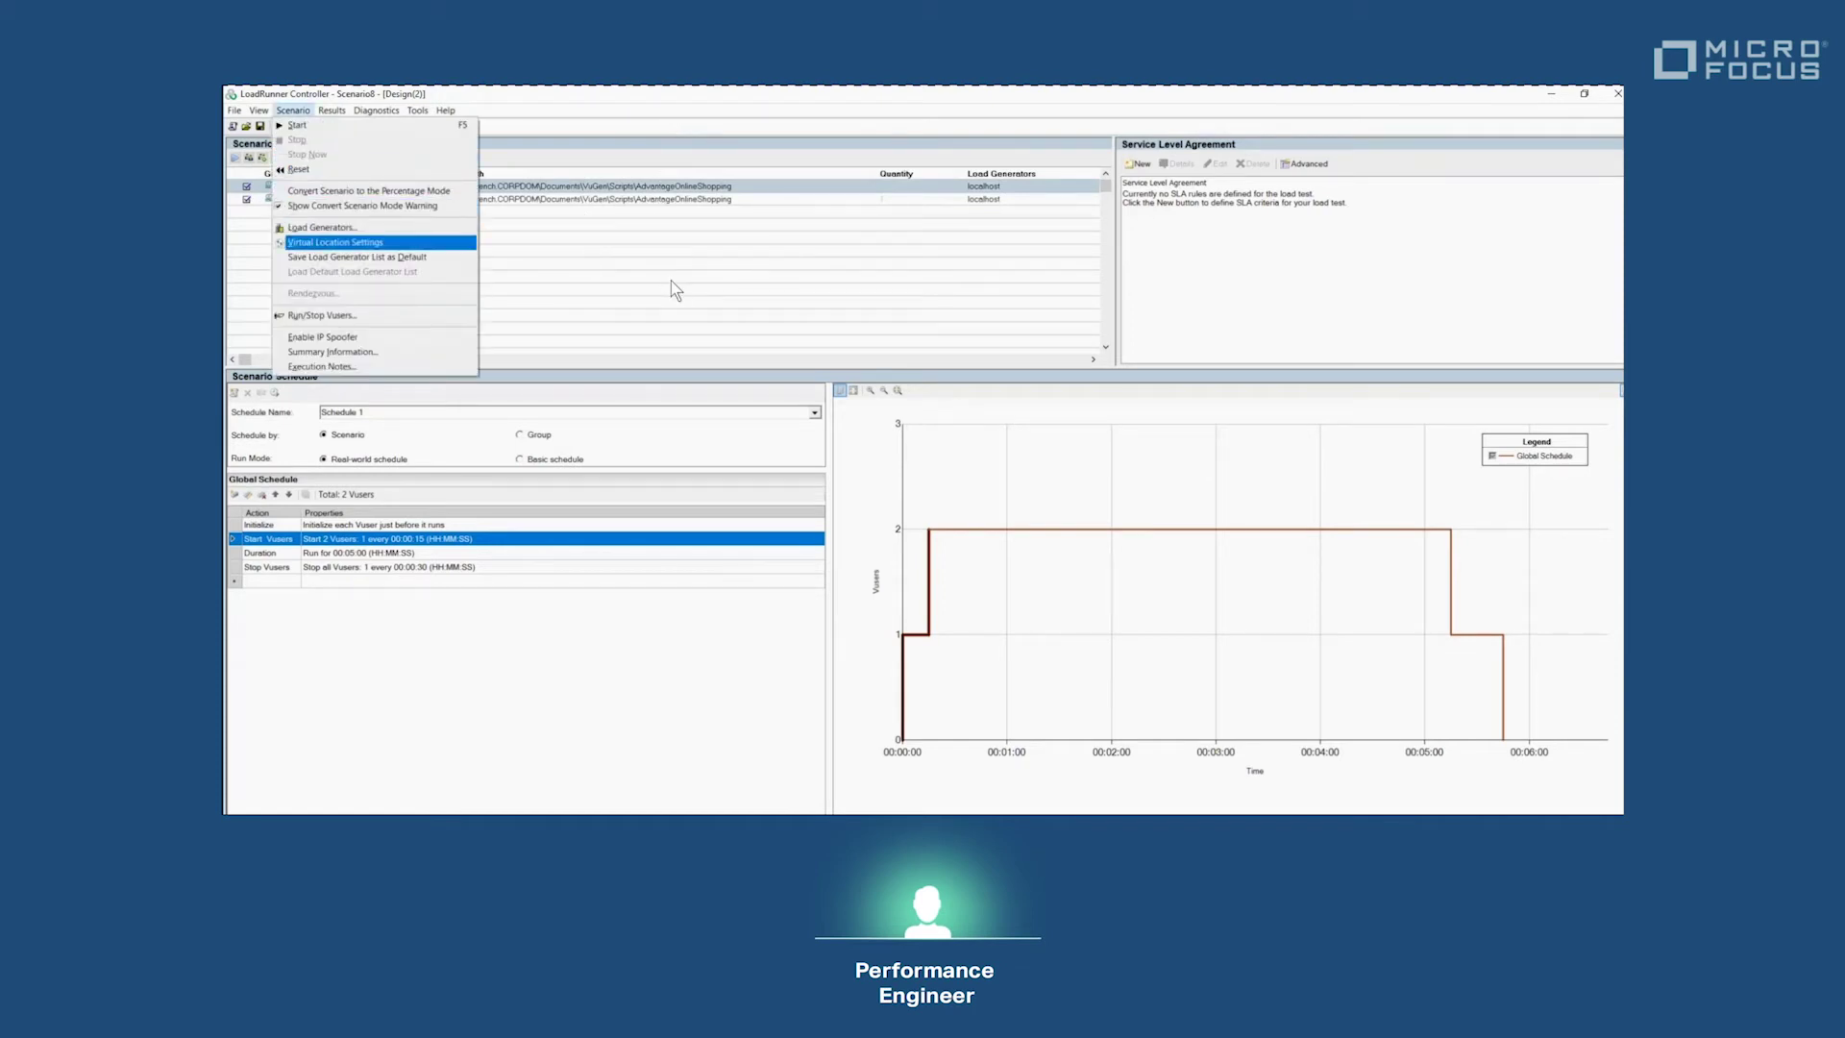
key(Return)
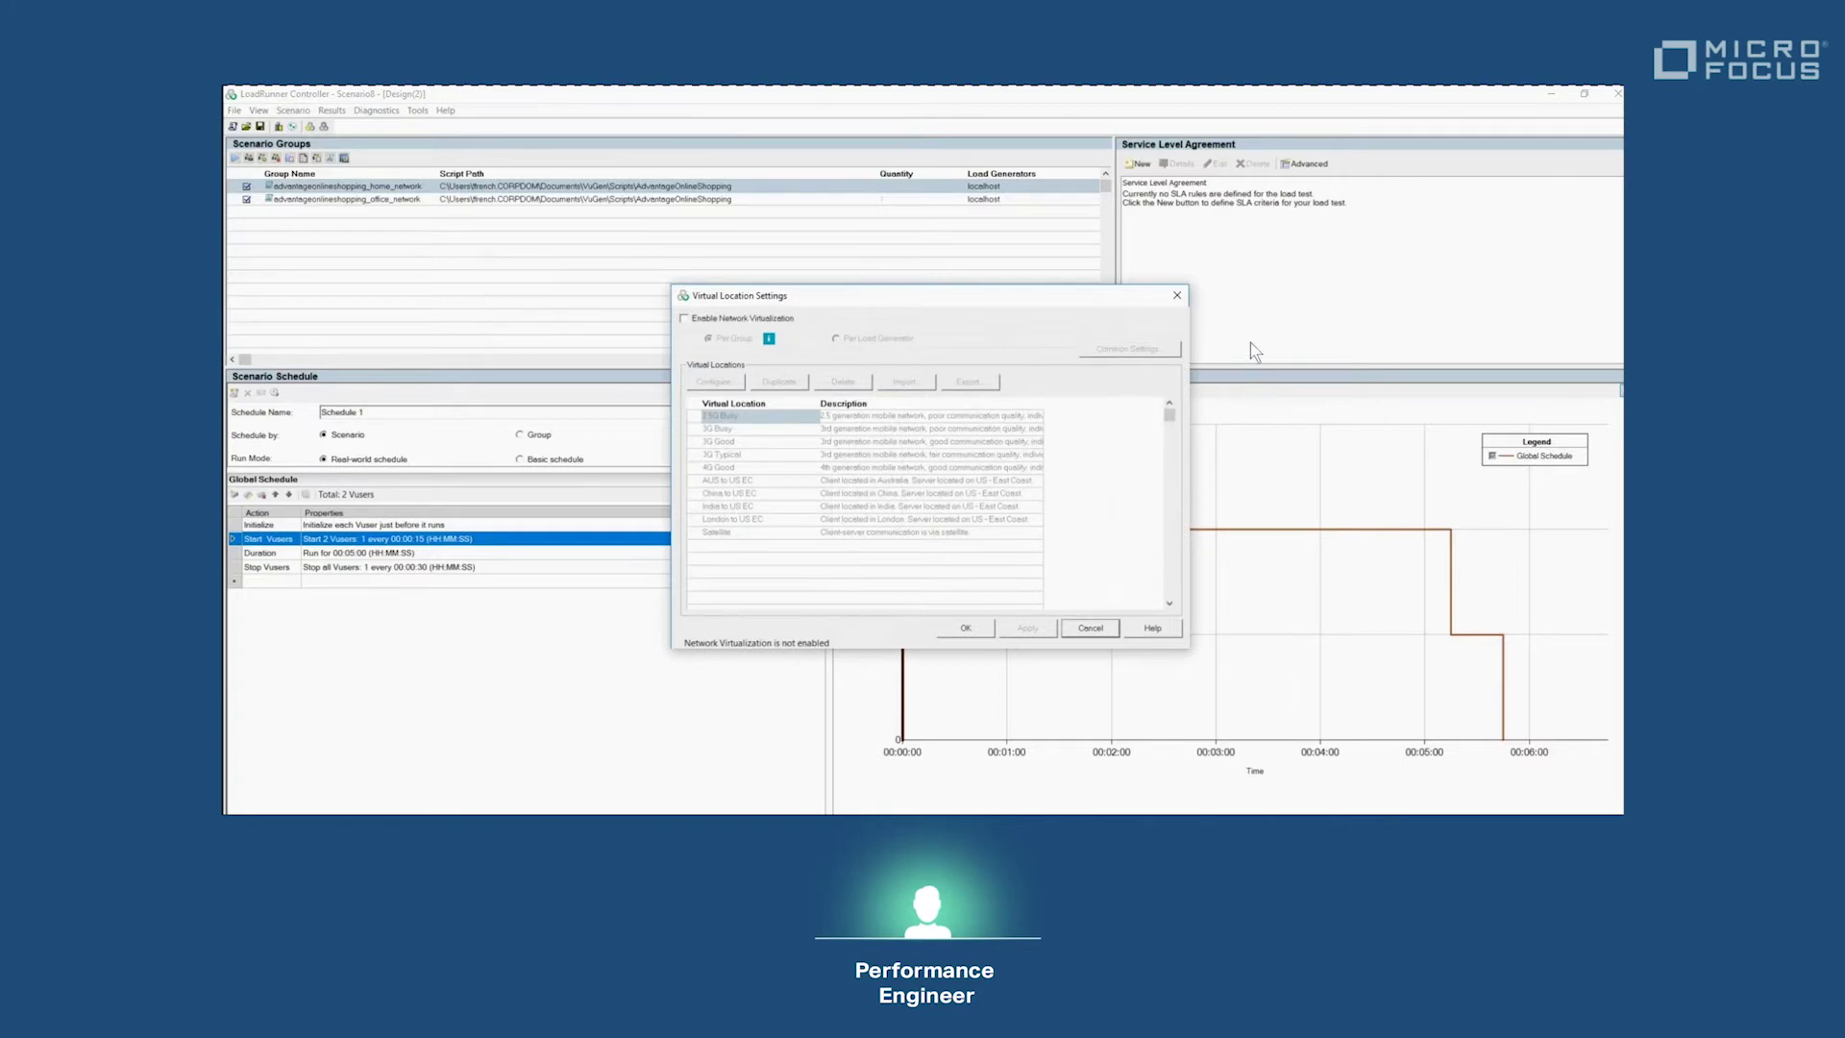
key(space)
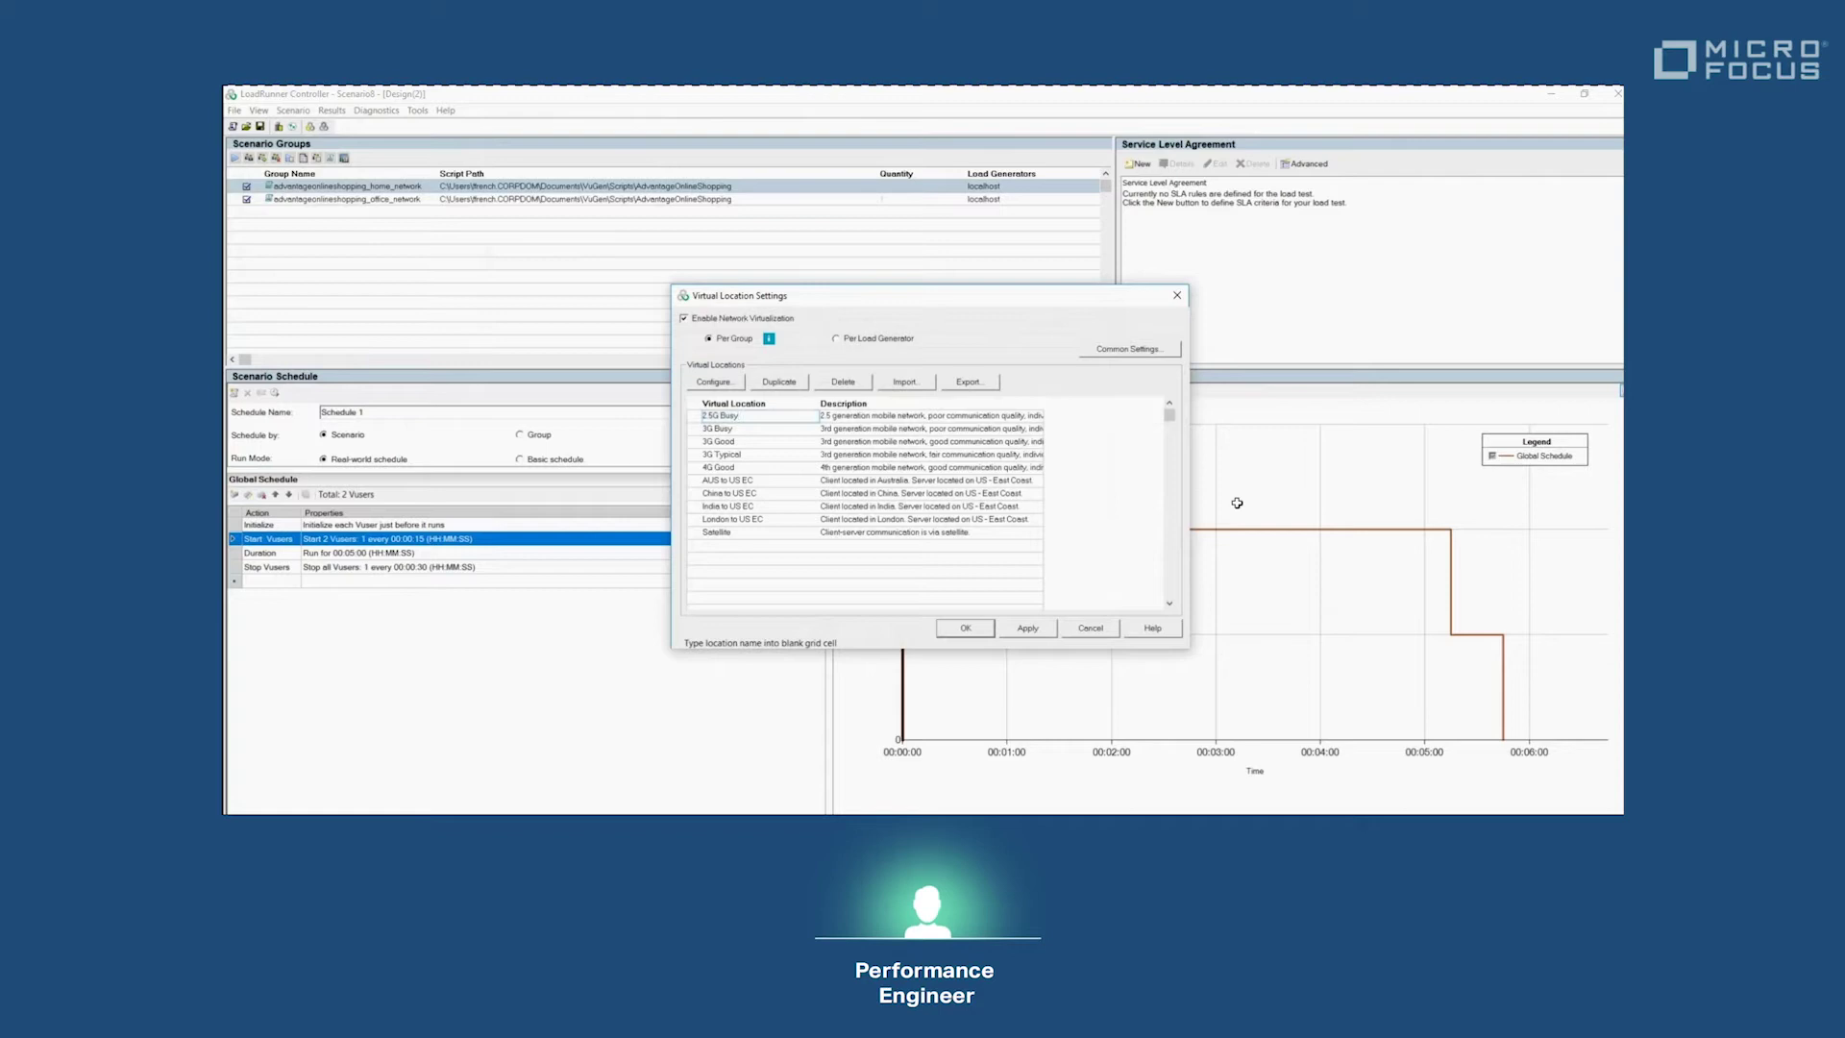
Rename the first two virtual locations to home_network and office_network.
key(BackSpace)
key(BackSpace)
key(BackSpace)
text(me_net)
text(work)
key(Return)
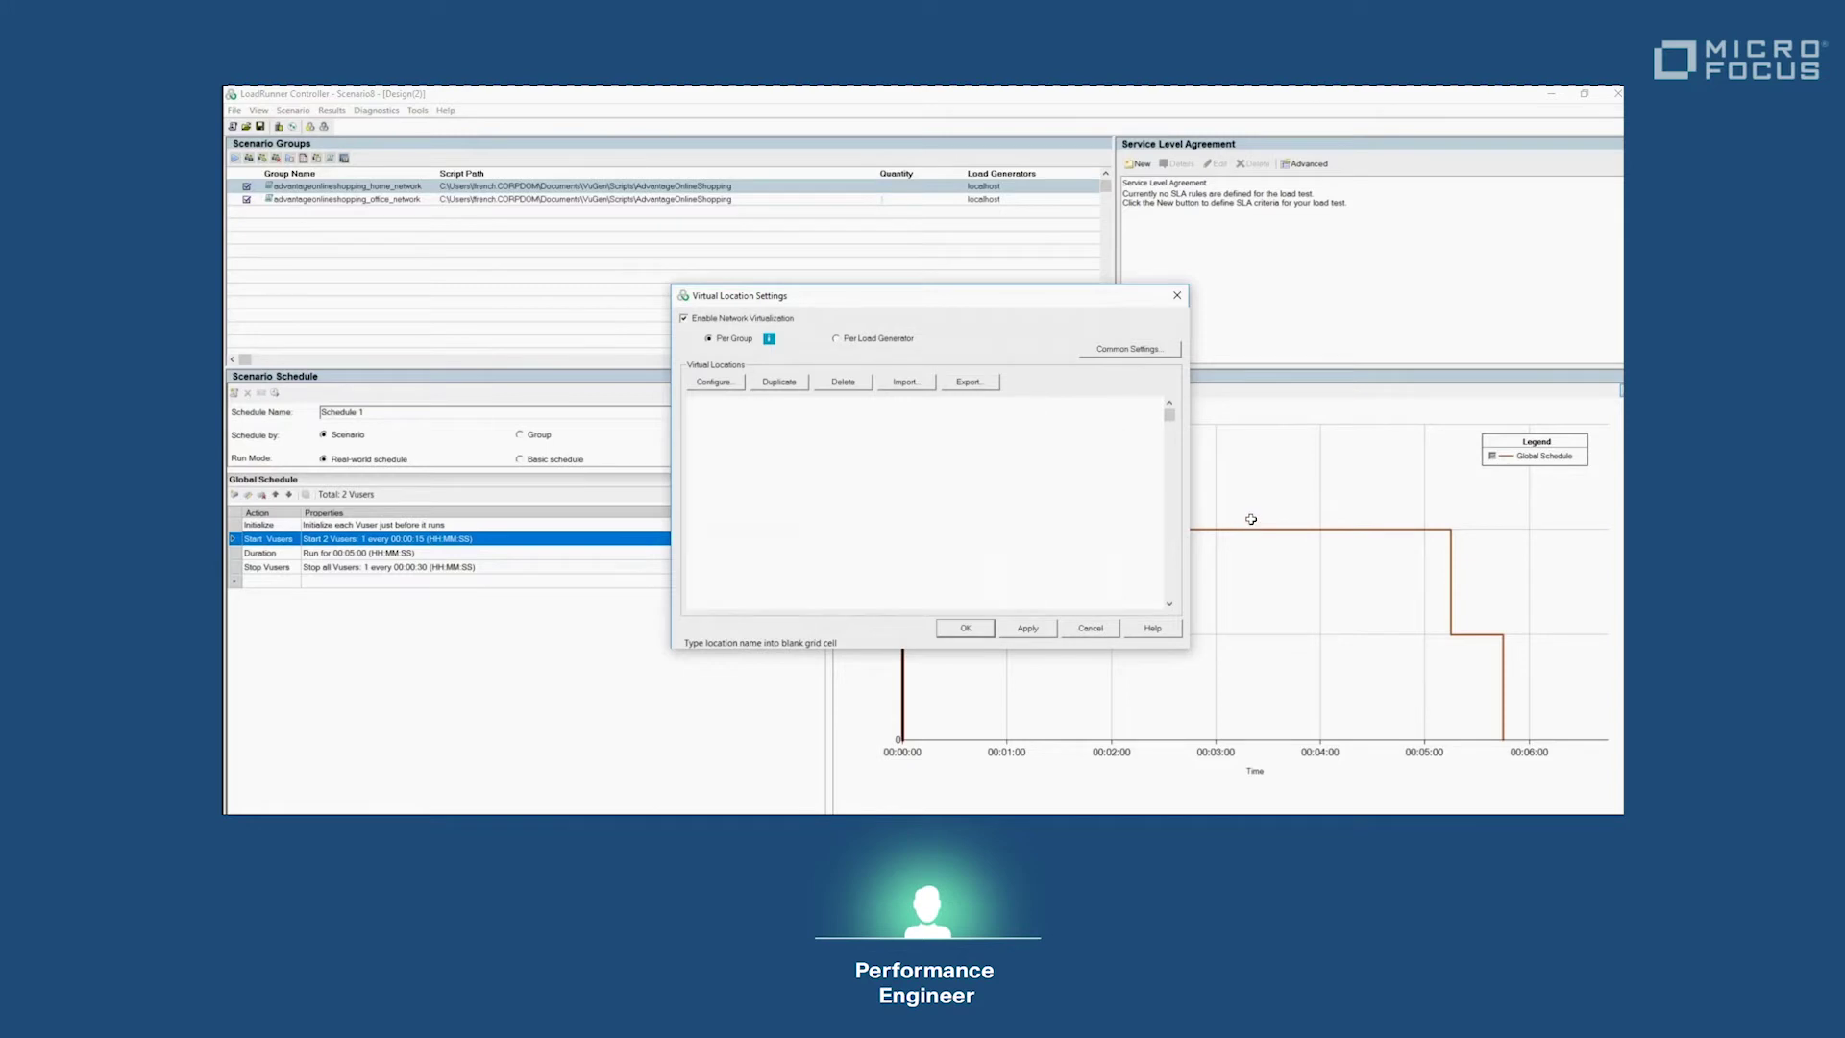
key(BackSpace)
key(BackSpace)
key(BackSpace)
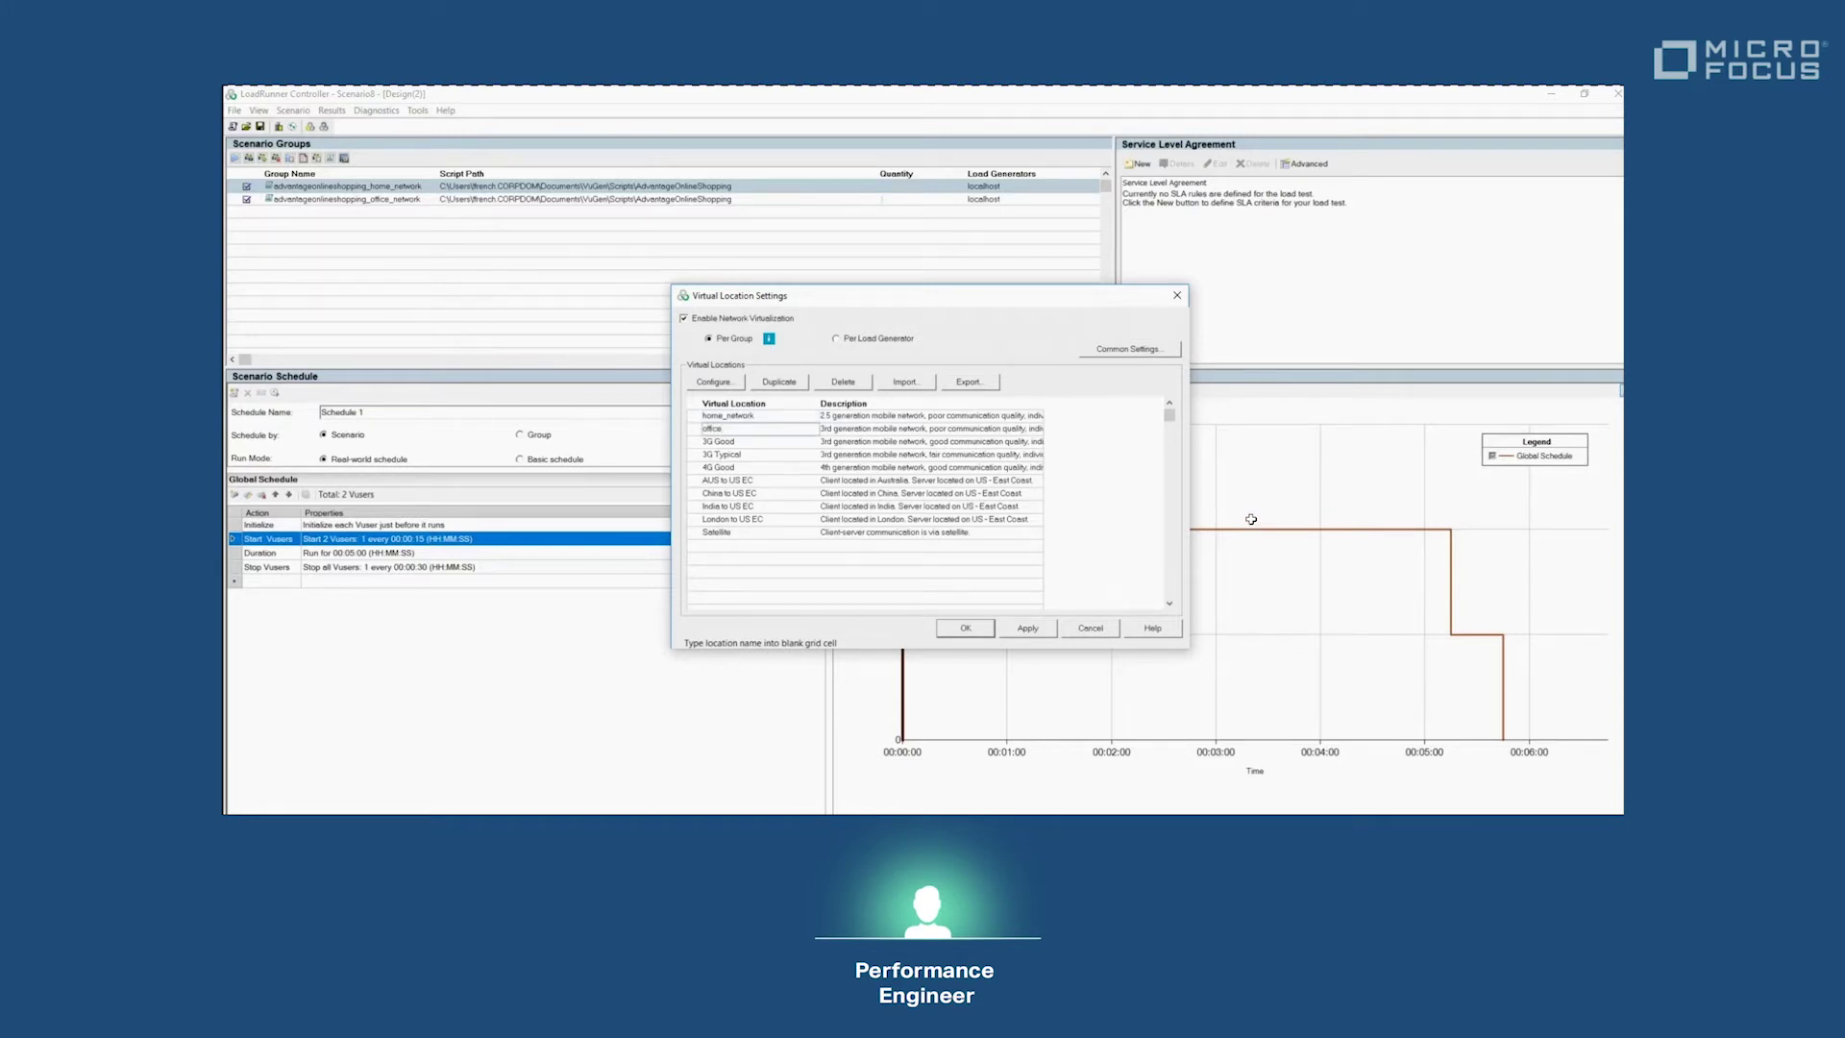
text(_network)
key(Tab)
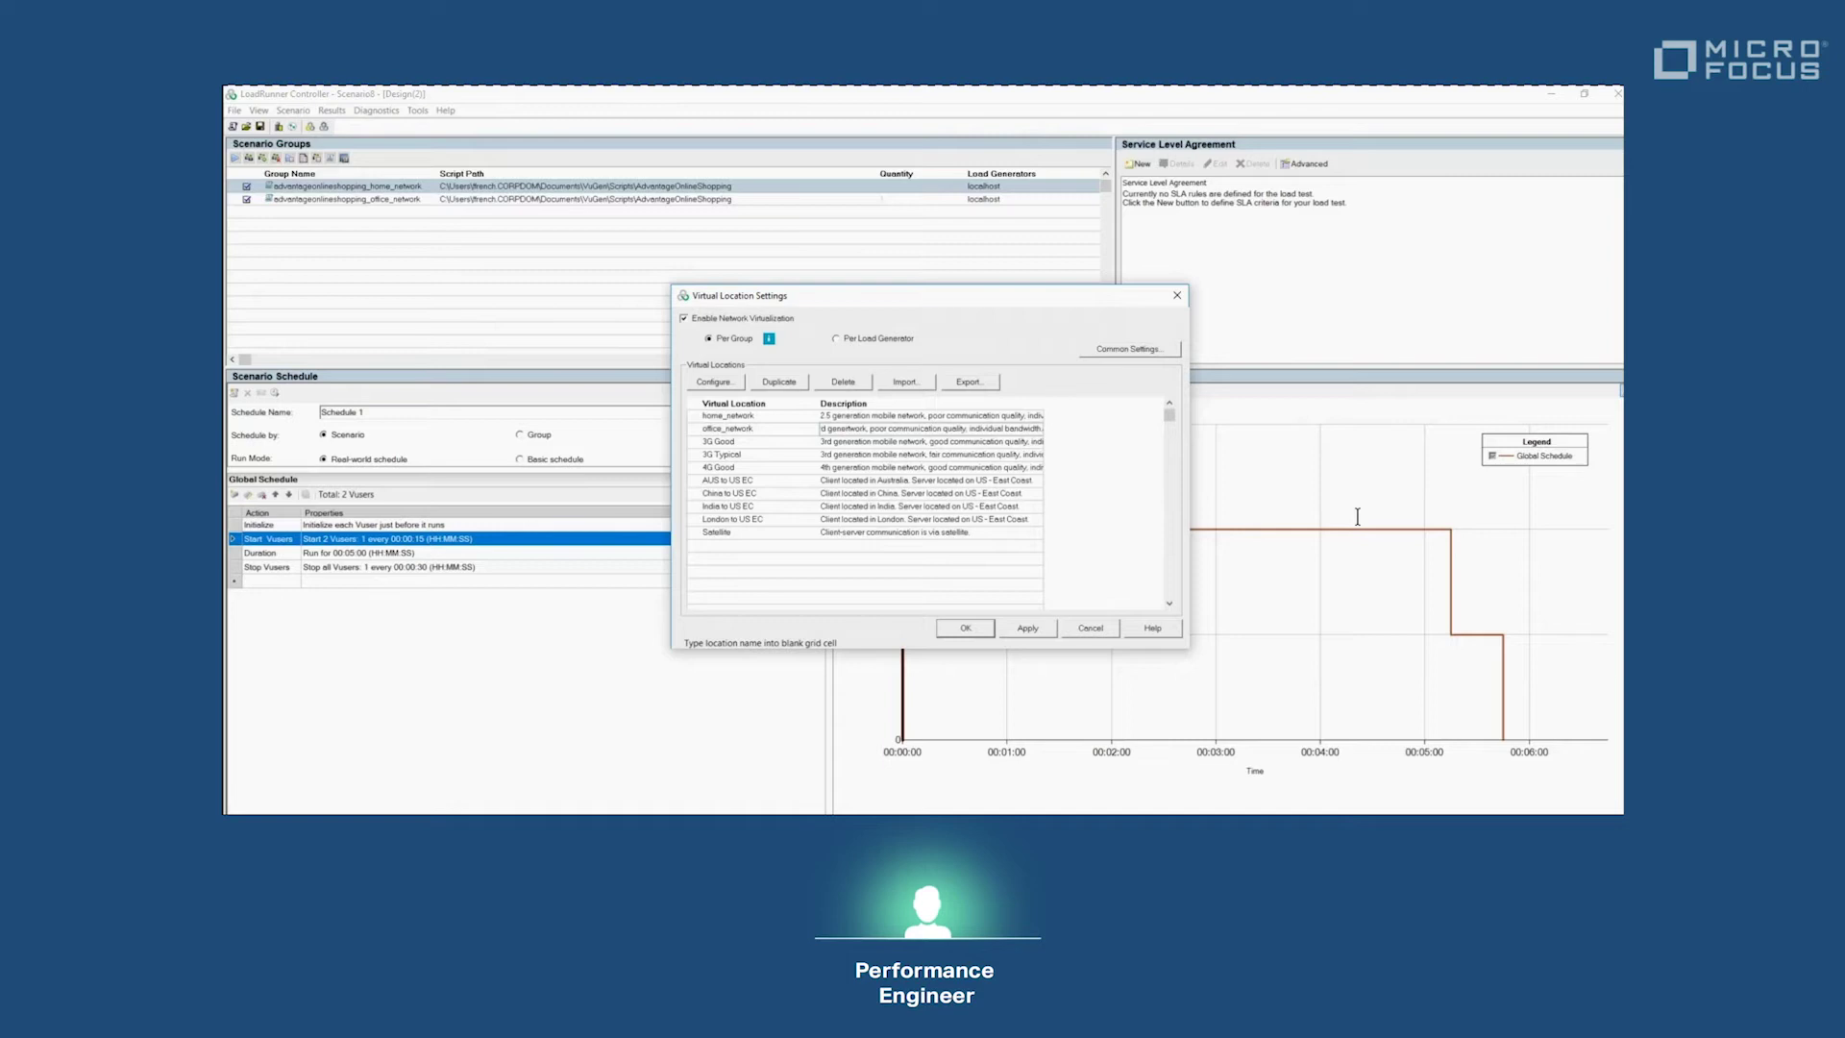
Describe the locations as 'my office network' and 'my home network settings'.
key(Delete)
key(Delete)
key(Delete)
key(Delete)
key(Delete)
key(Delete)
key(Delete)
key(Delete)
key(Delete)
key(Delete)
key(Delete)
key(Delete)
key(Delete)
key(Delete)
key(Delete)
key(Delete)
key(Delete)
key(Delete)
text(ork)
key(Up)
key(shift+Home)
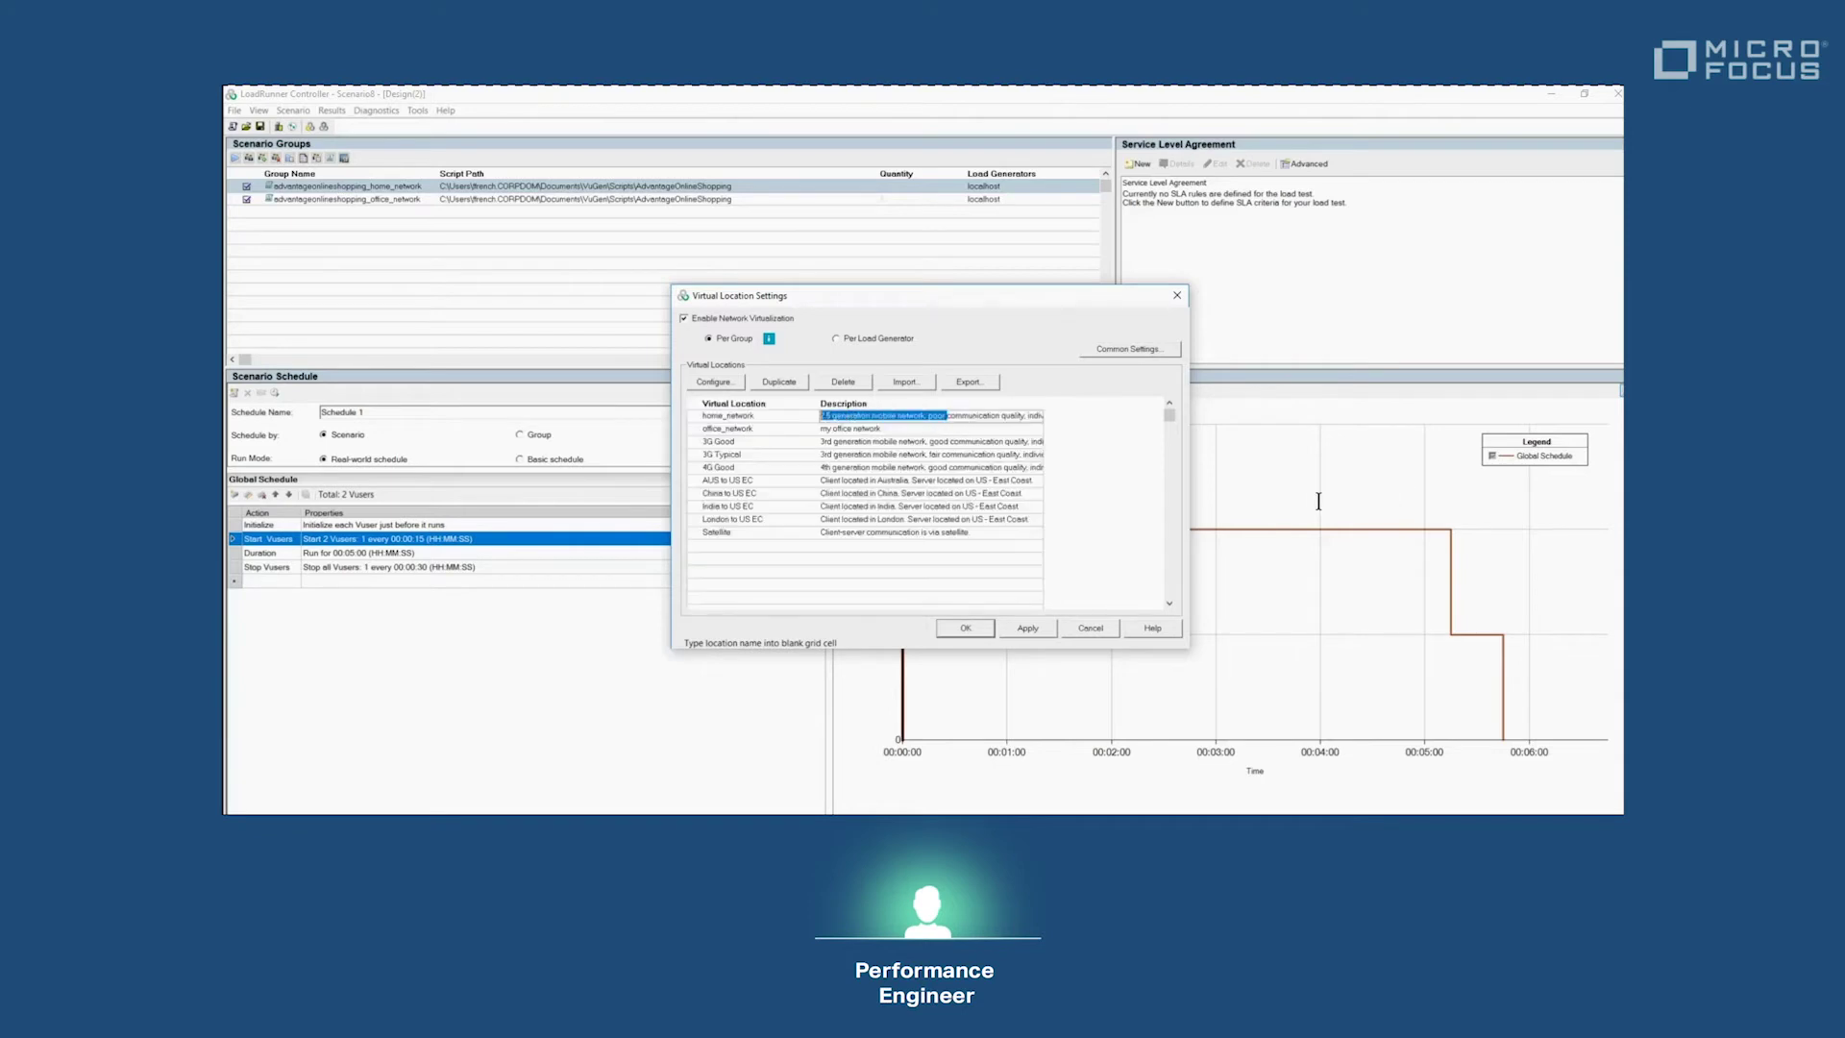
text(idual bandwidth)
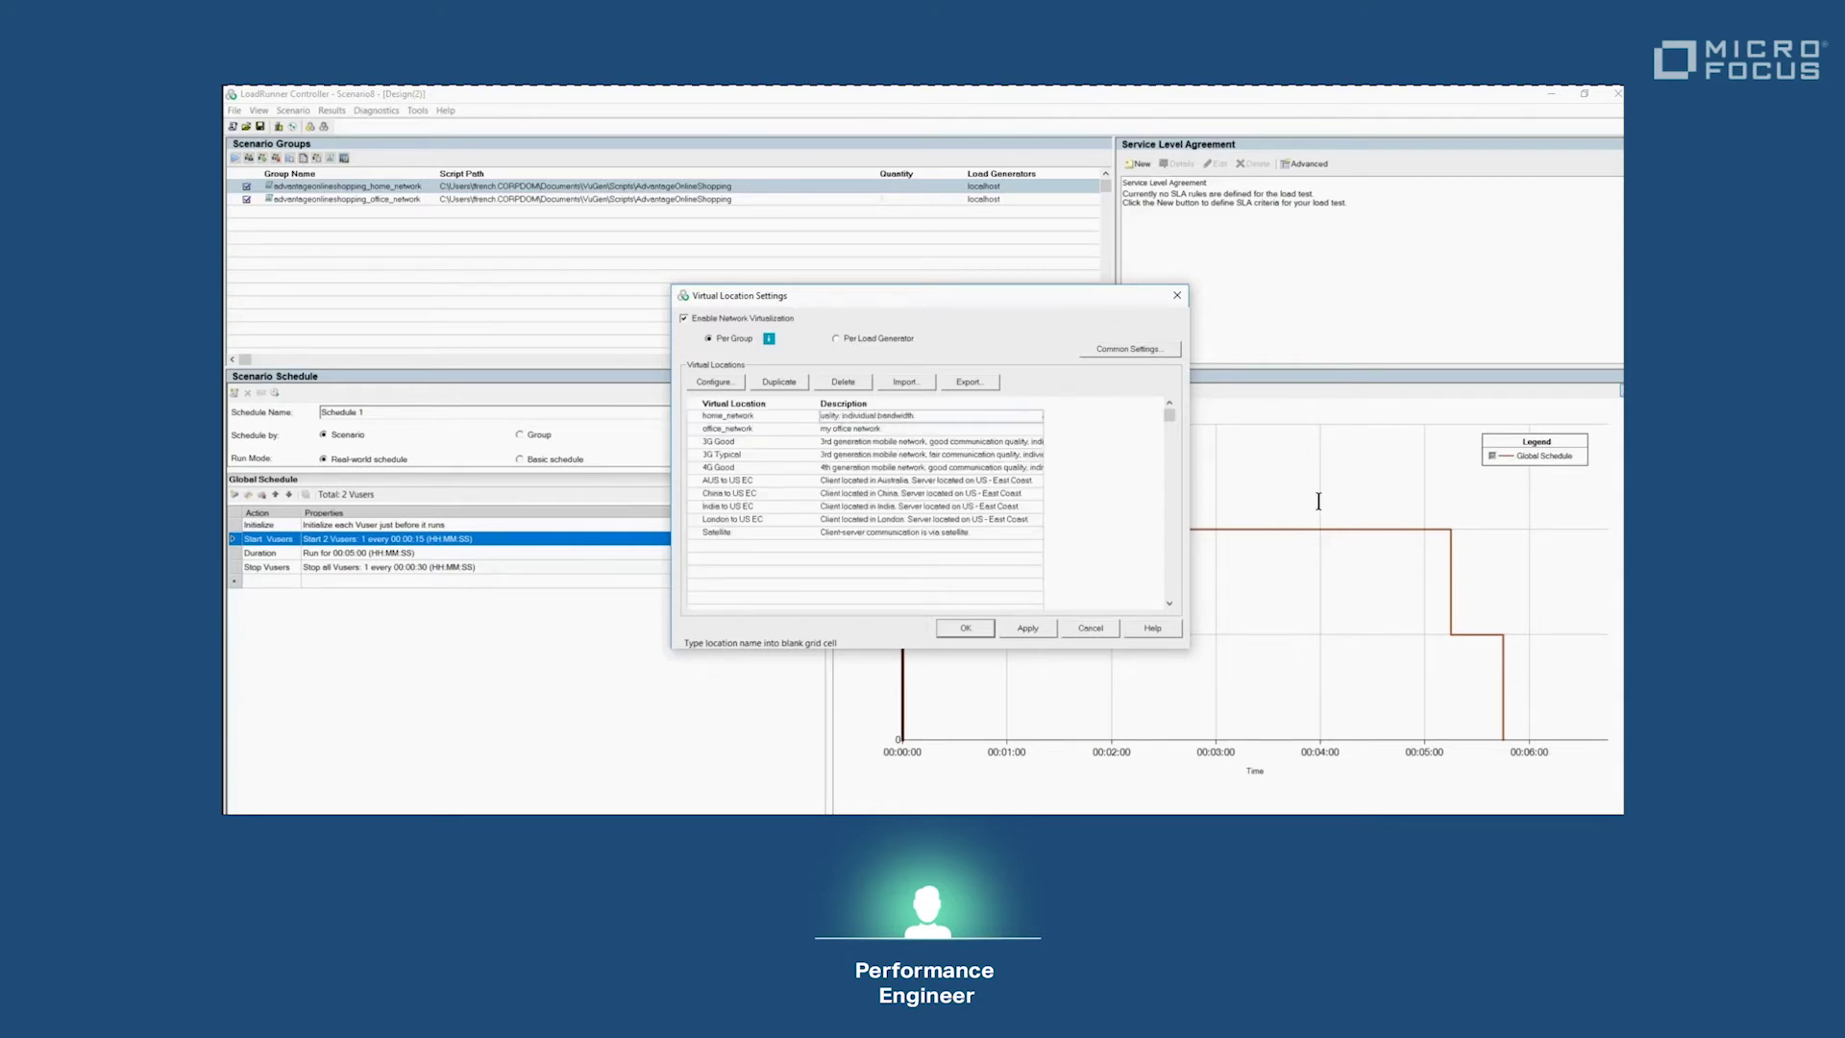
key(BackSpace)
key(BackSpace)
key(BackSpace)
key(BackSpace)
key(BackSpace)
key(BackSpace)
text(network settin)
key(Return)
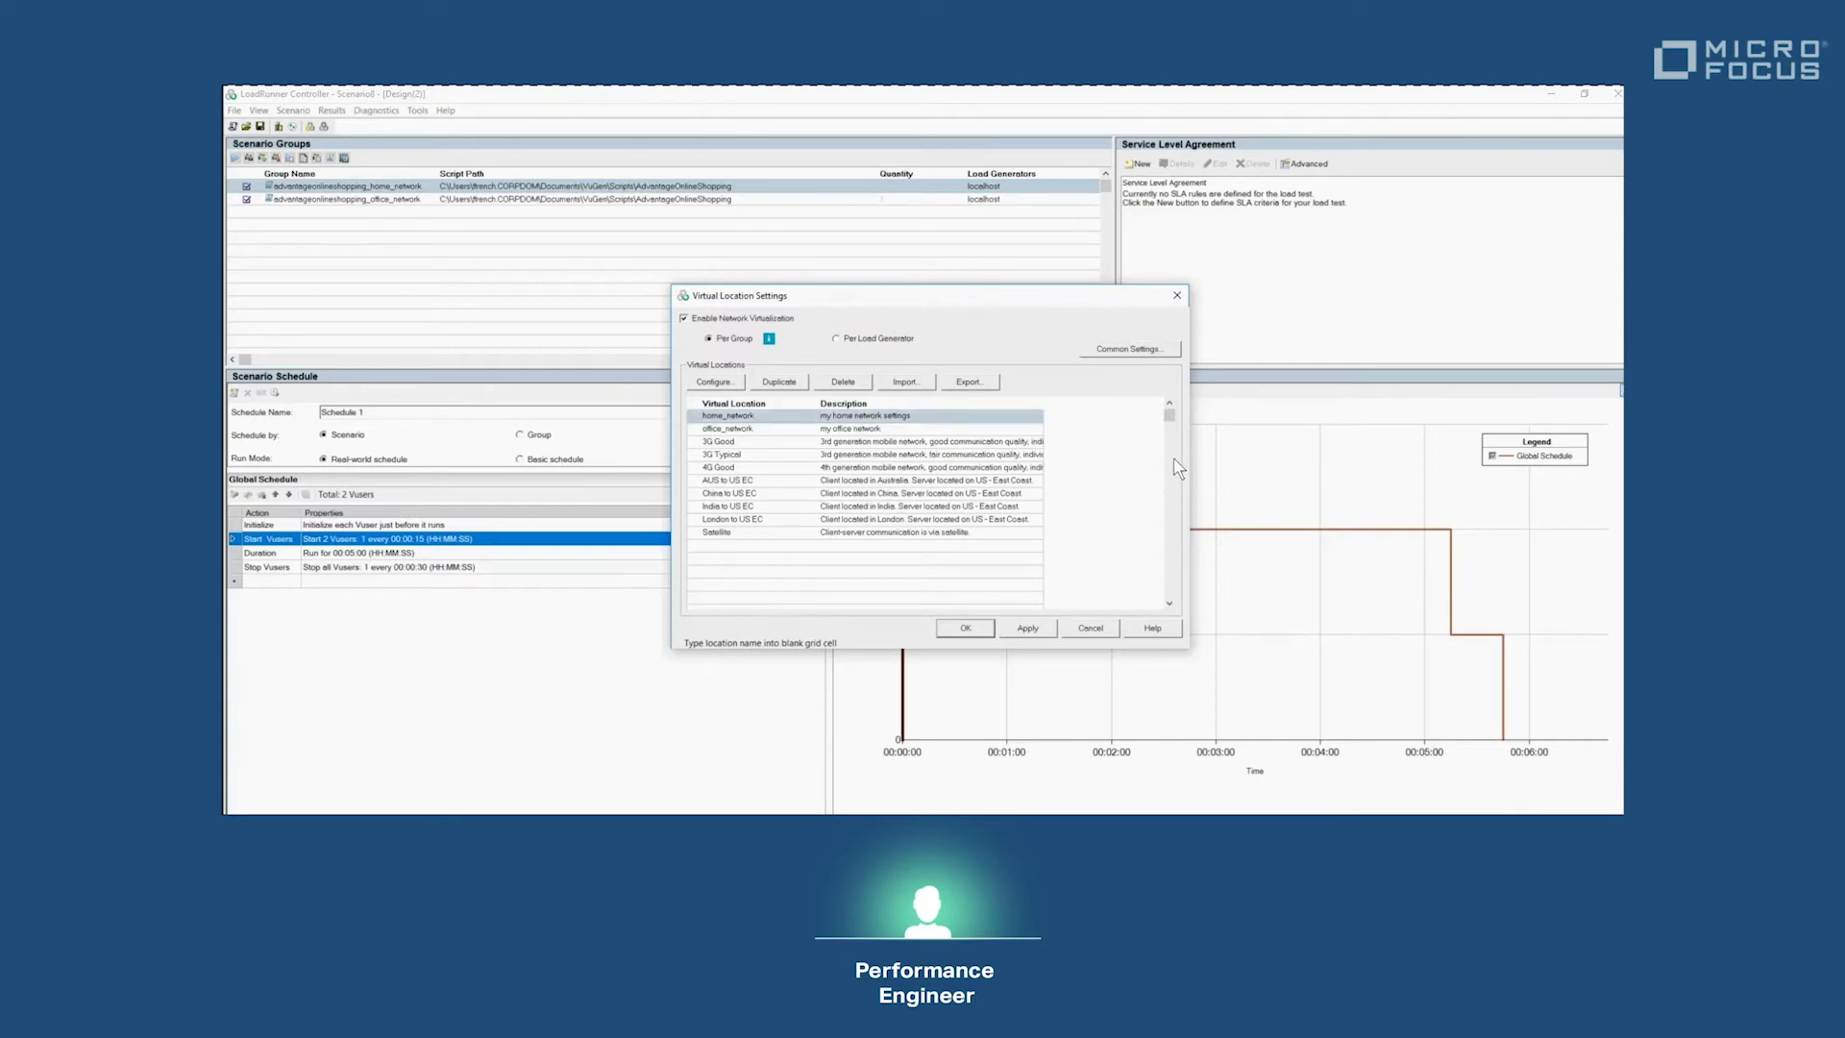
key(Tab)
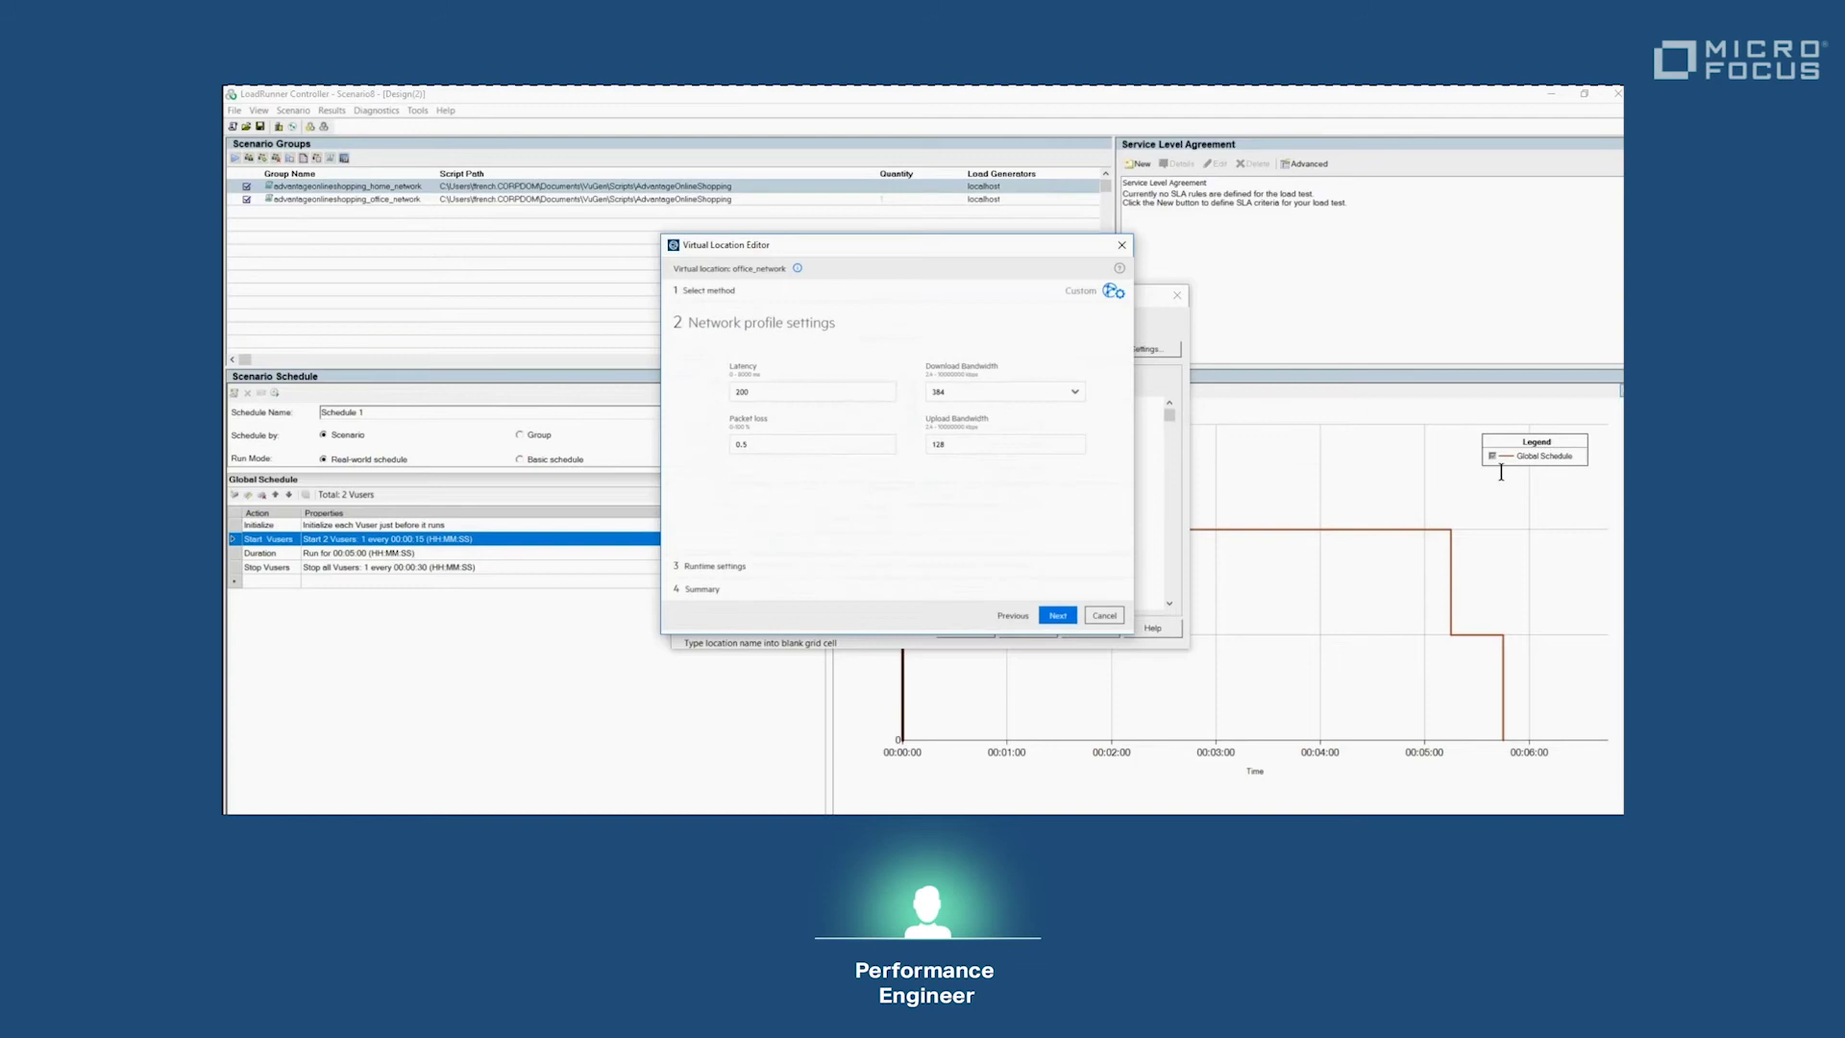
text(4096)
Set office_network's profile to 50 ms latency, 4096 kbps download and 0.1% packet loss.
key(shift+Tab)
key(Tab)
key(Return)
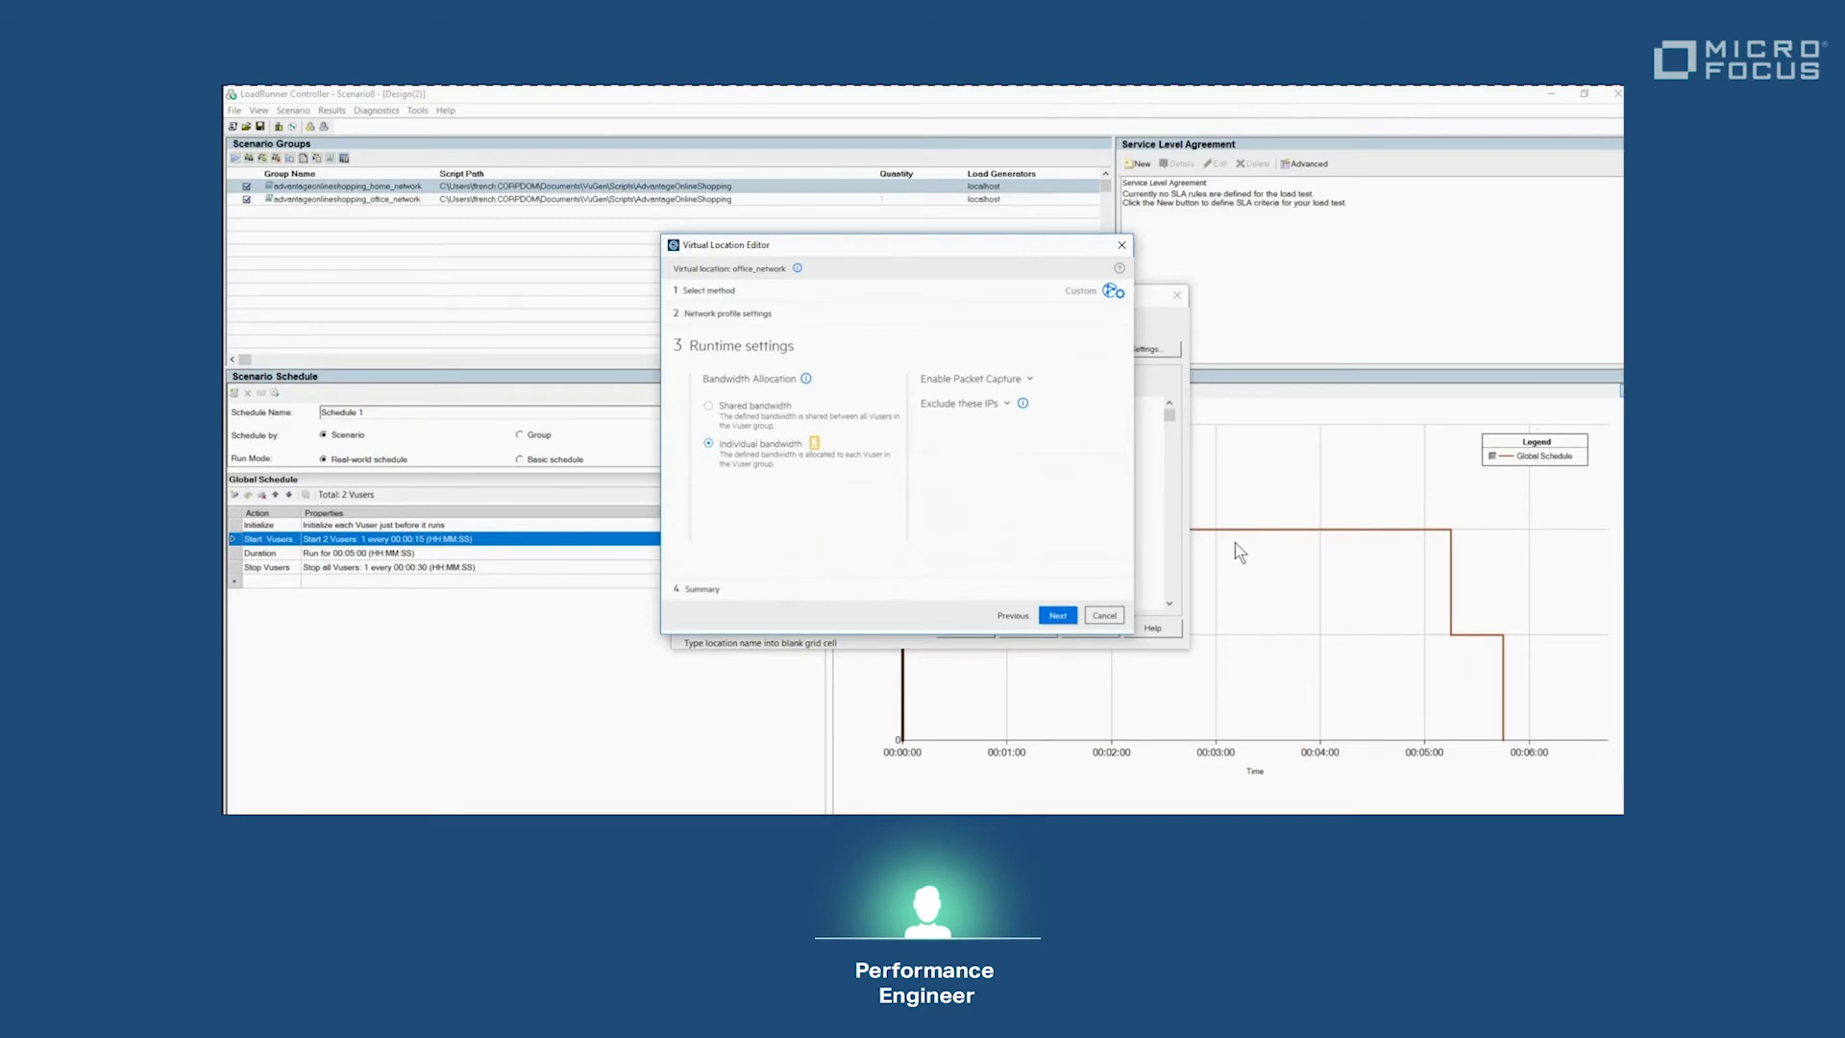
key(Return)
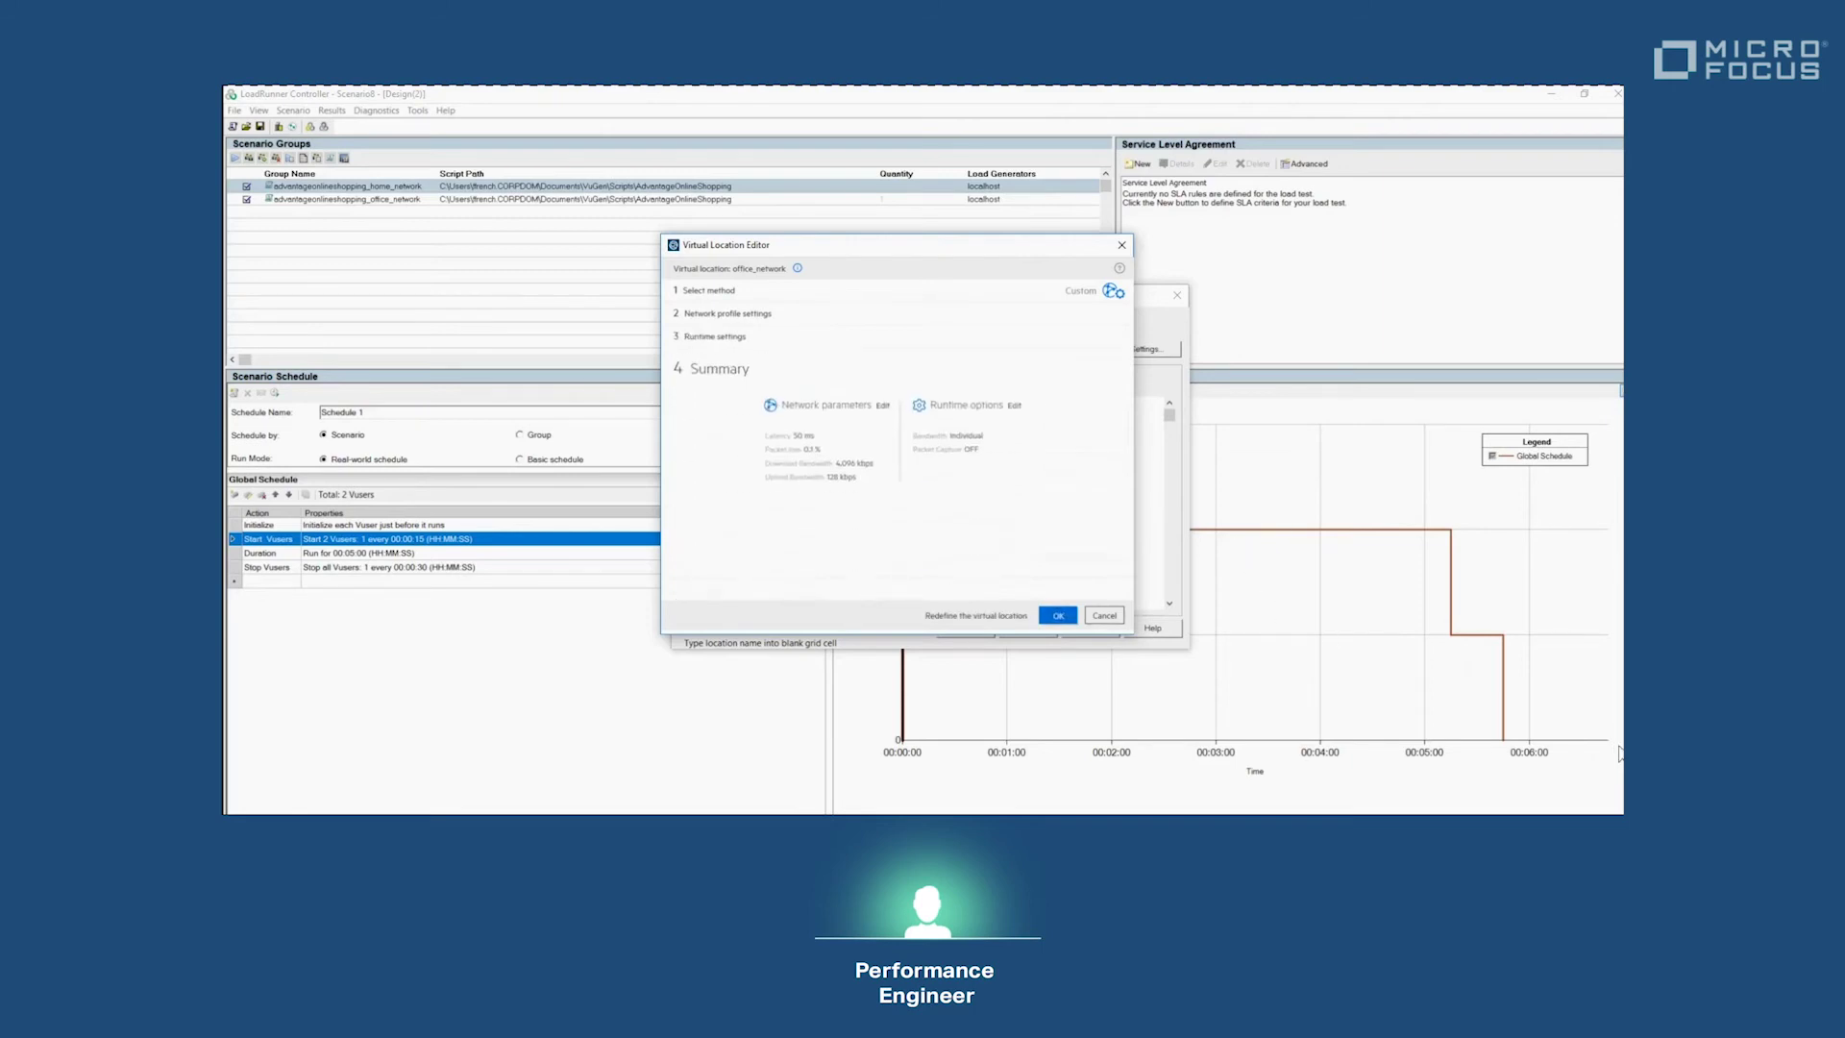
key(Return)
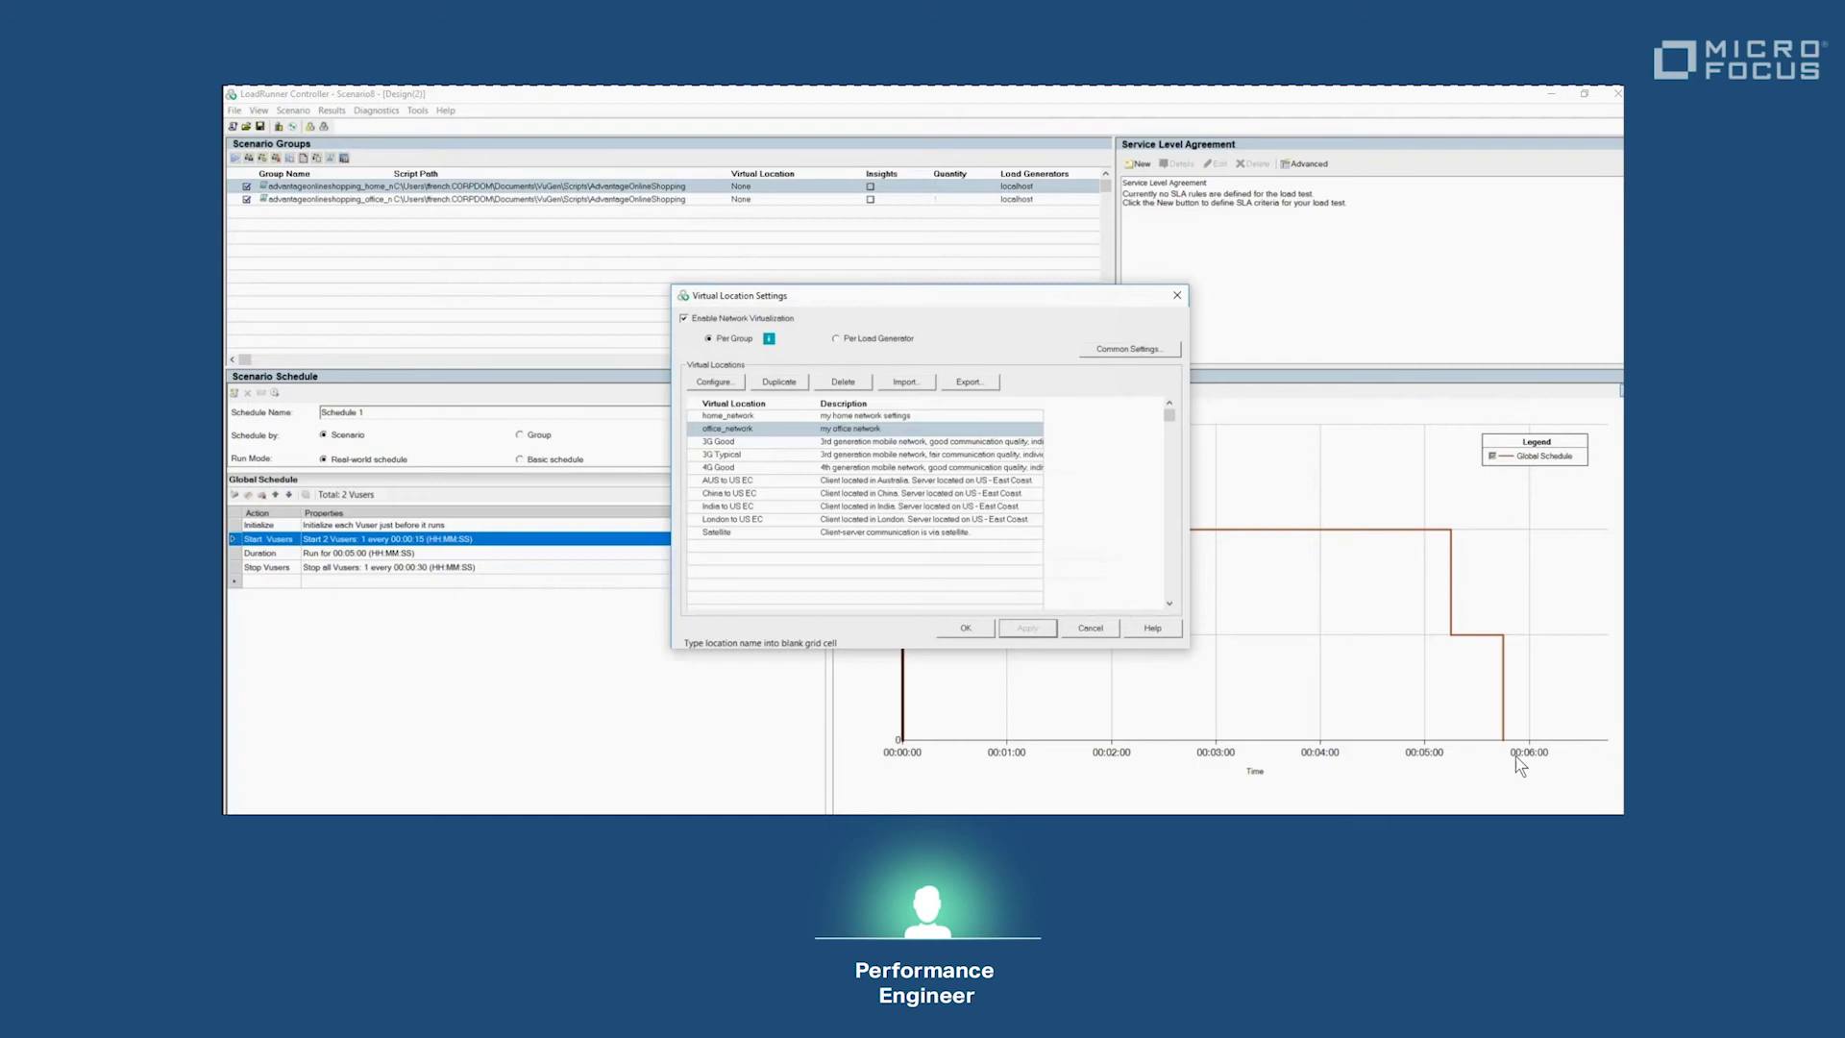
Close the Virtual Location Settings dialog with OK.
key(Return)
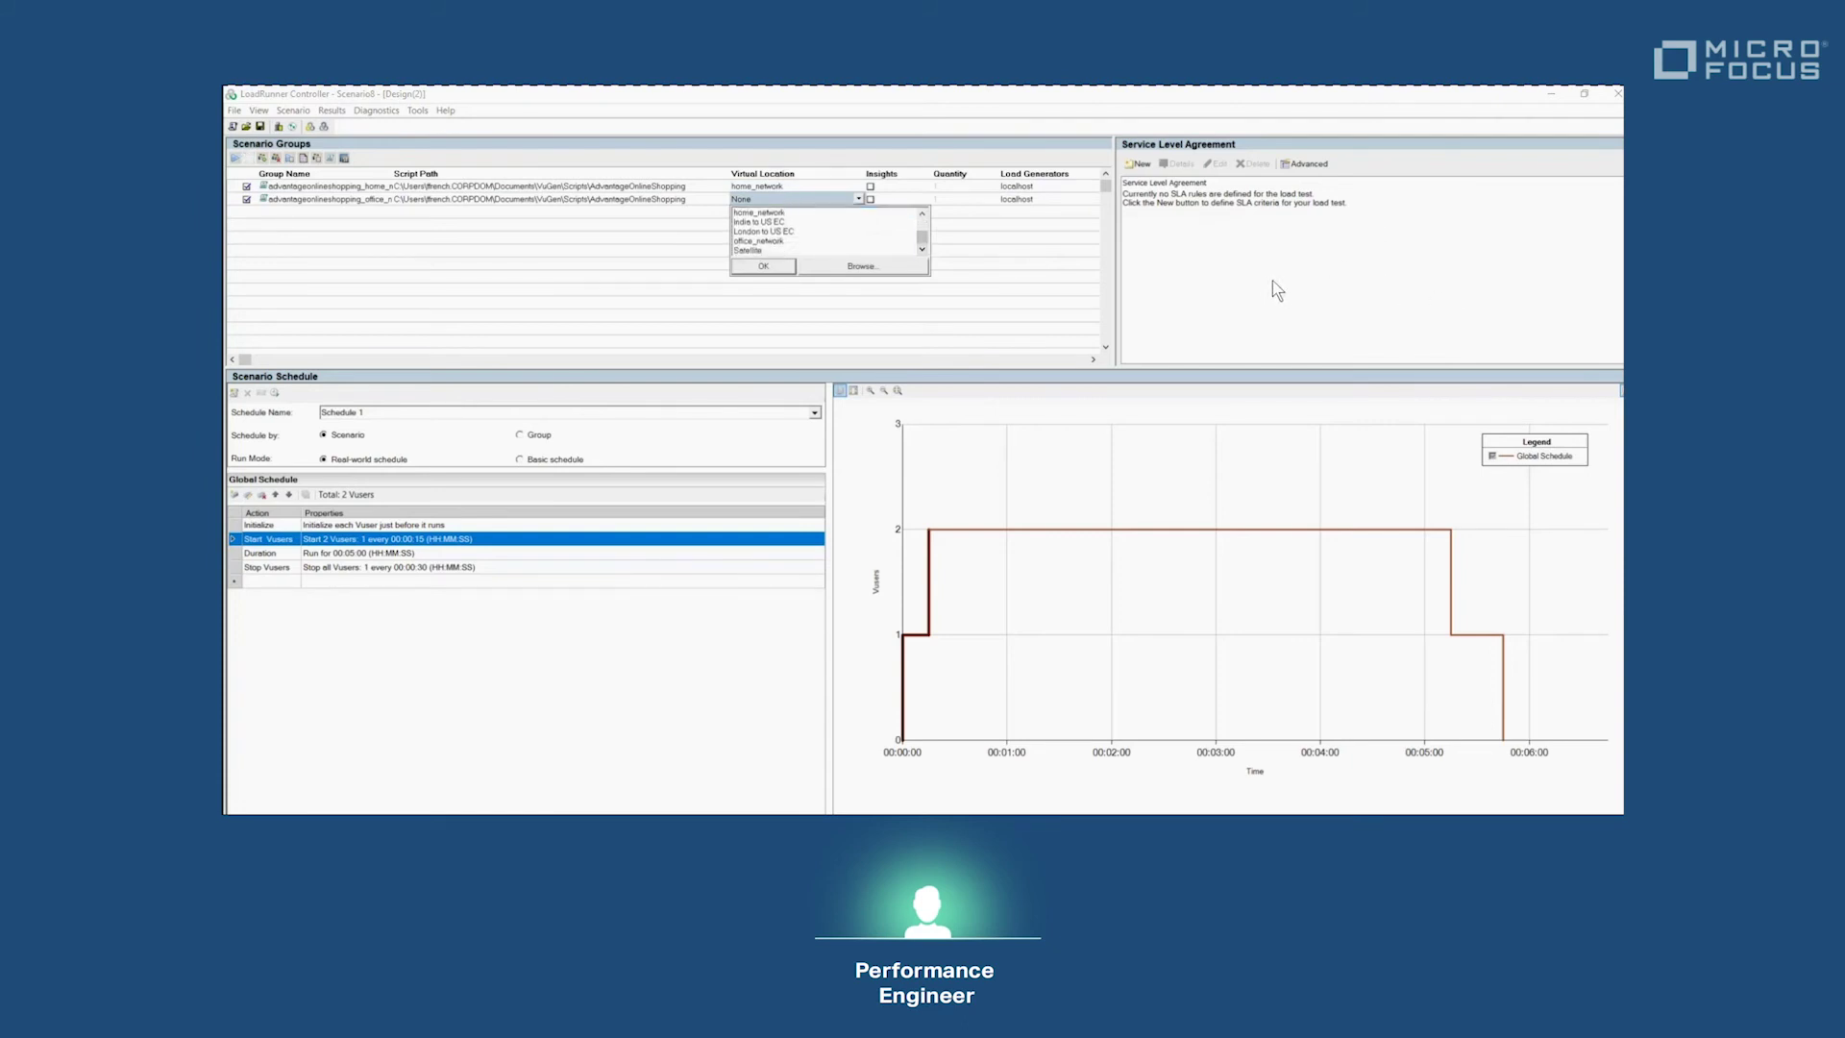
Give the second group the office_network virtual location and enable Results > Insights.
key(Return)
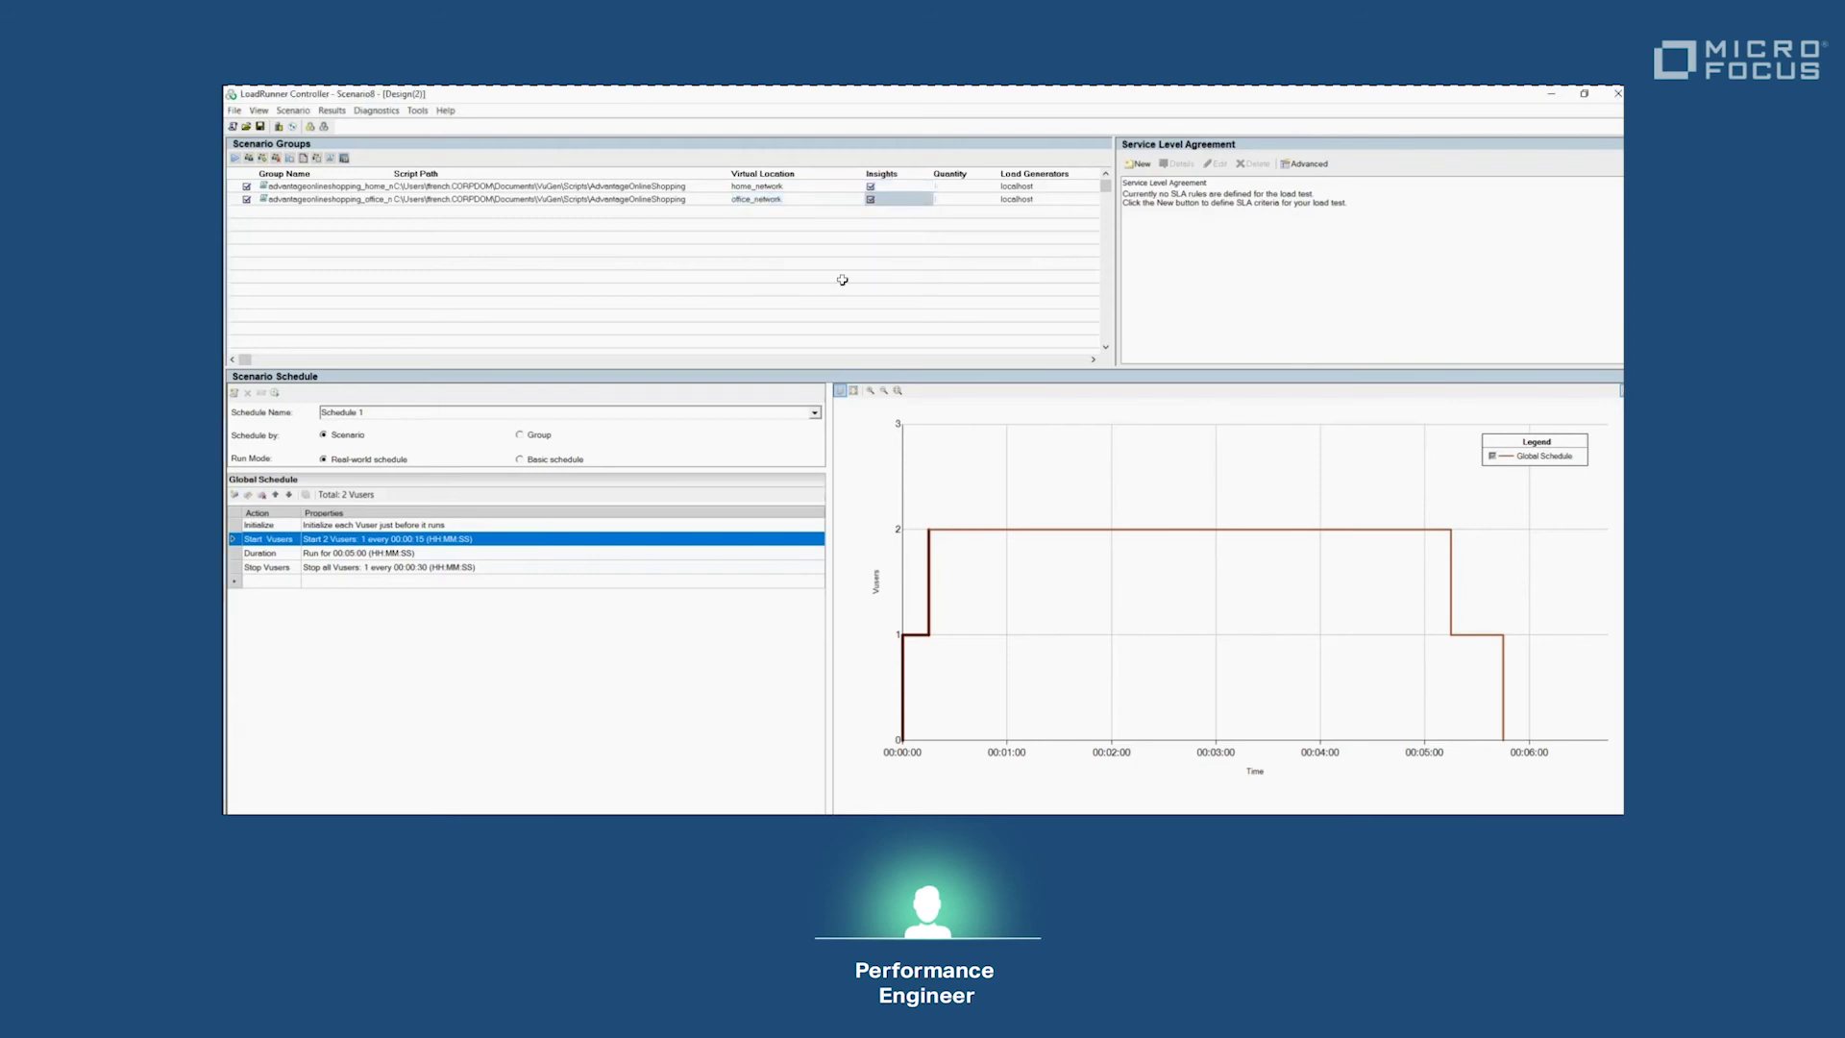
key(alt+r)
key(Down)
key(Down)
key(Down)
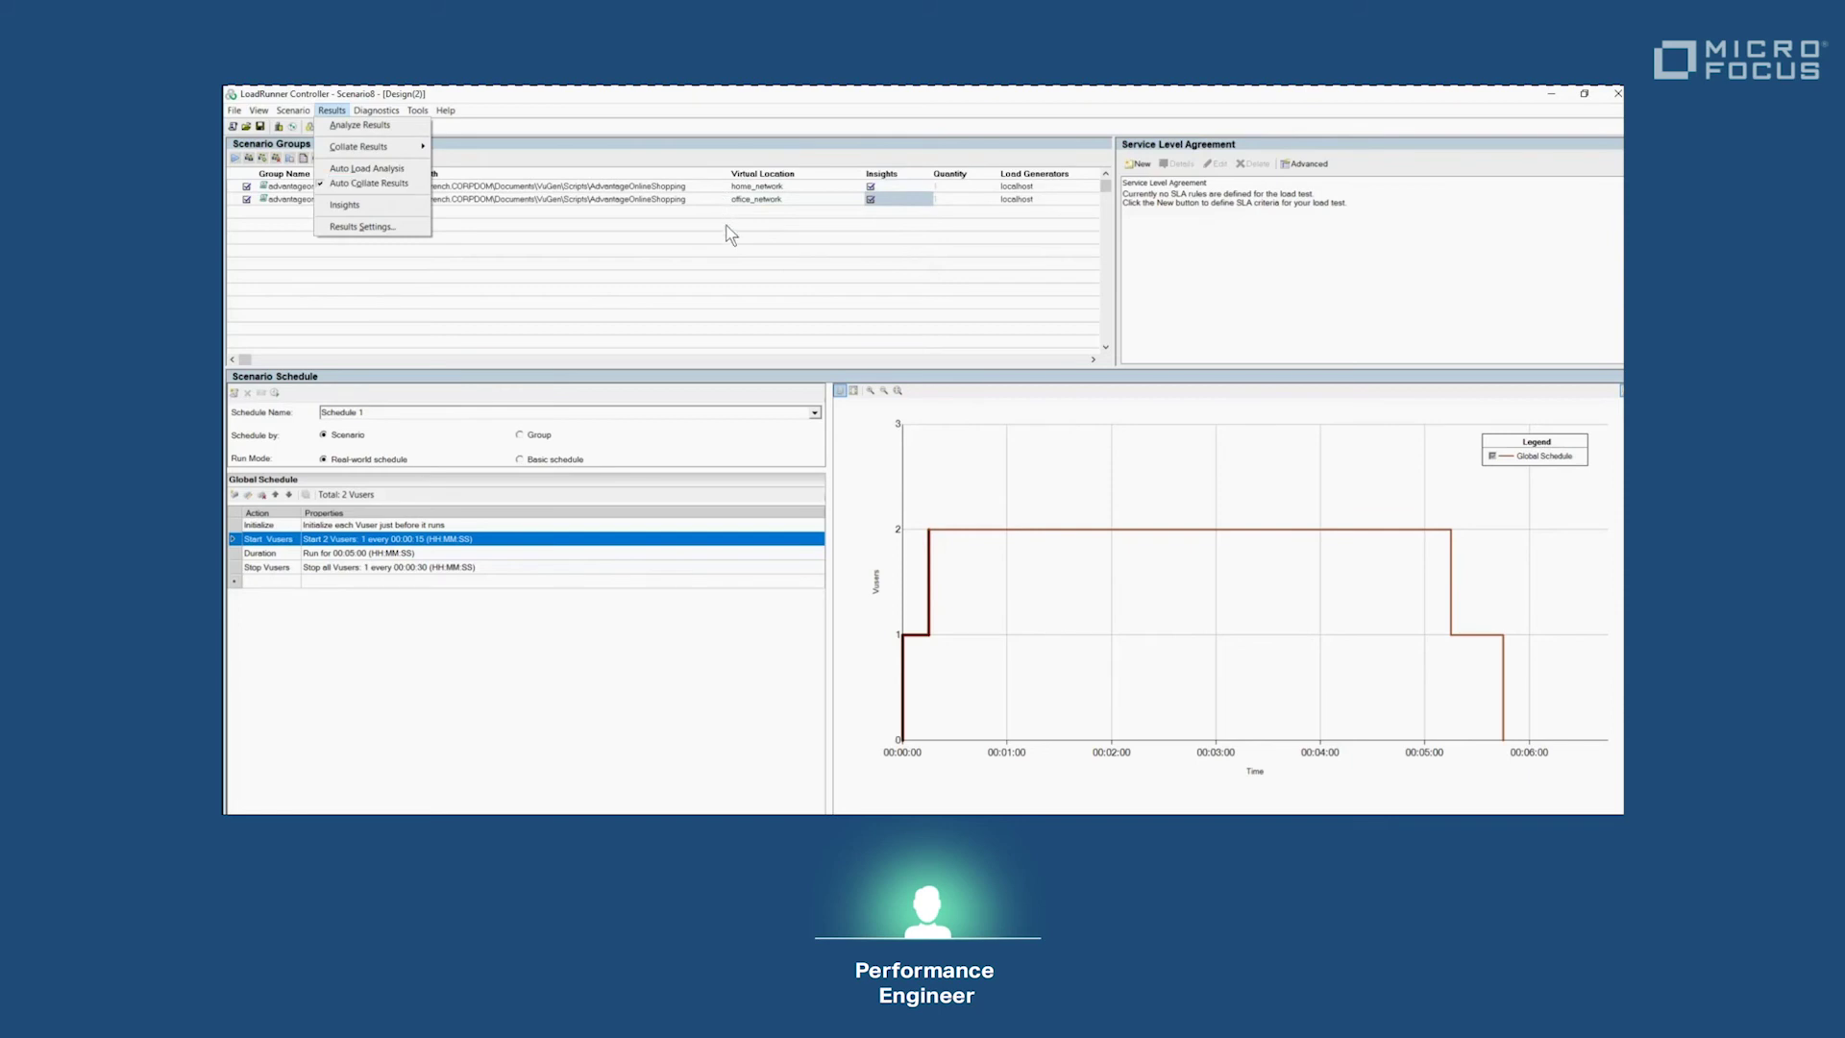
key(Down)
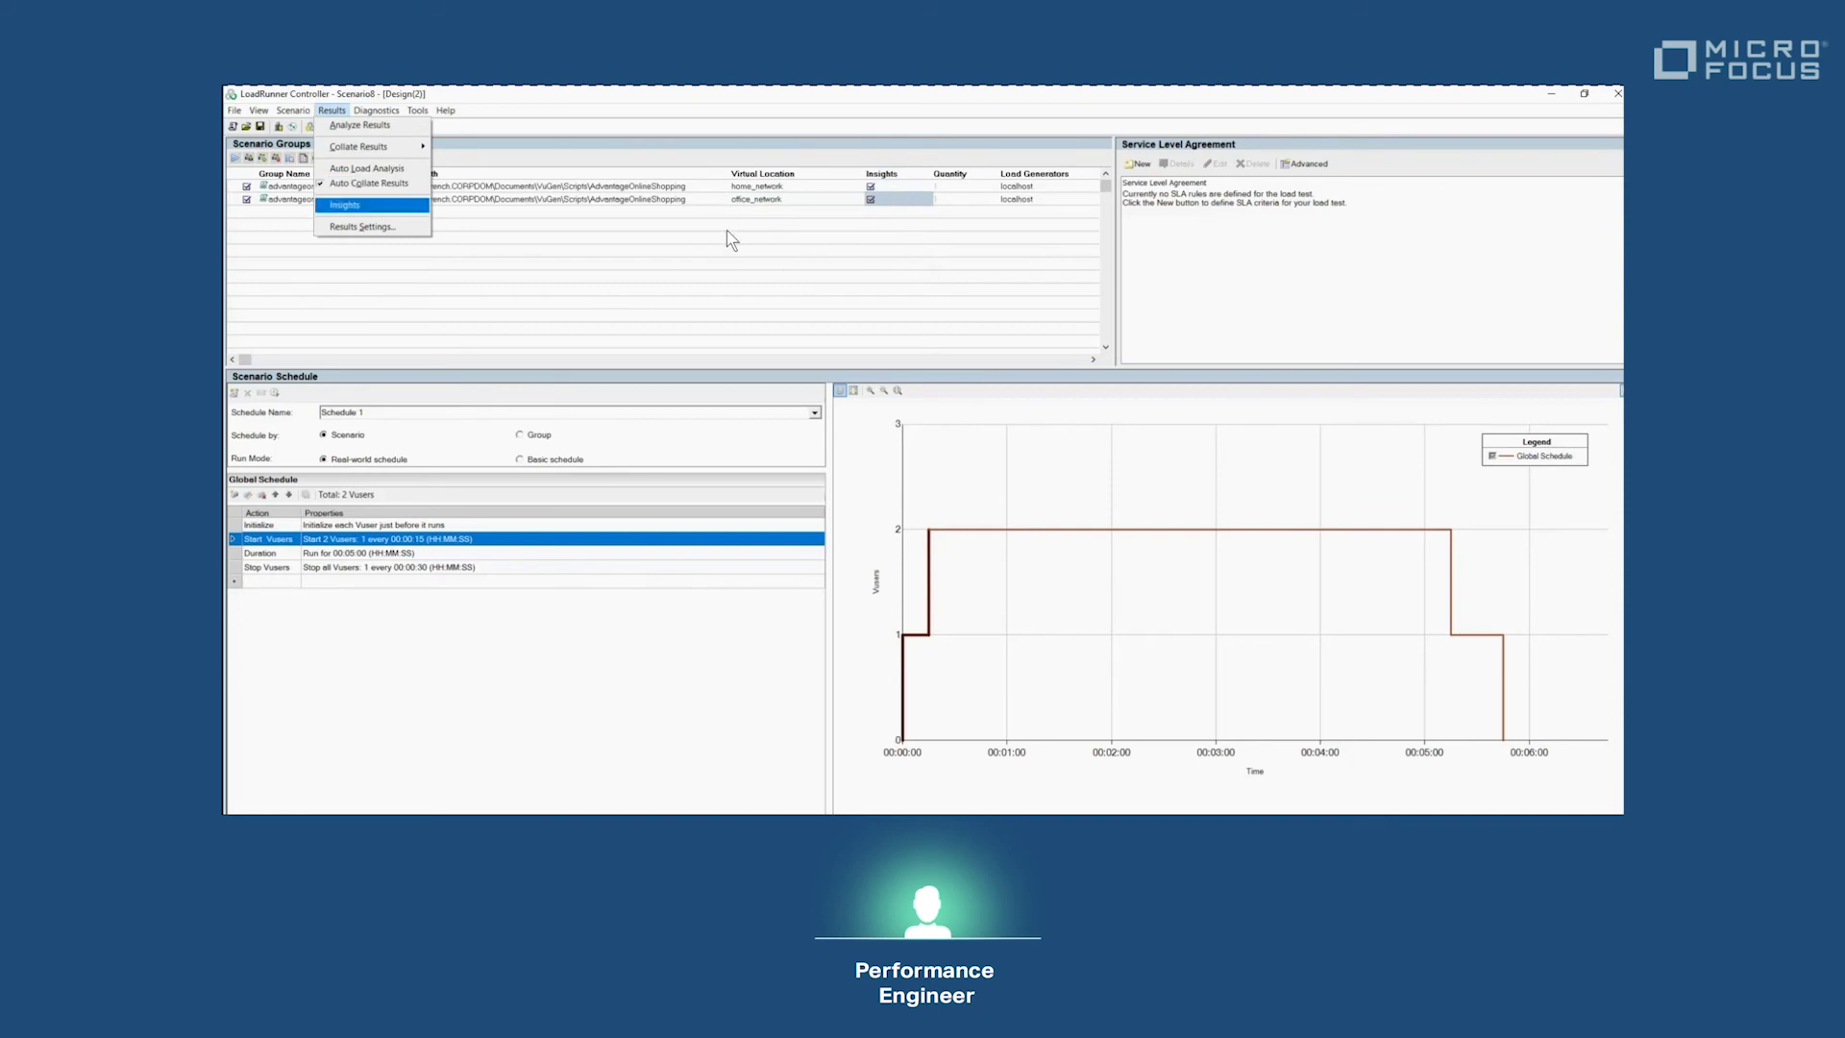
Dismiss the Results menu and widen the Group Name column.
click(934, 291)
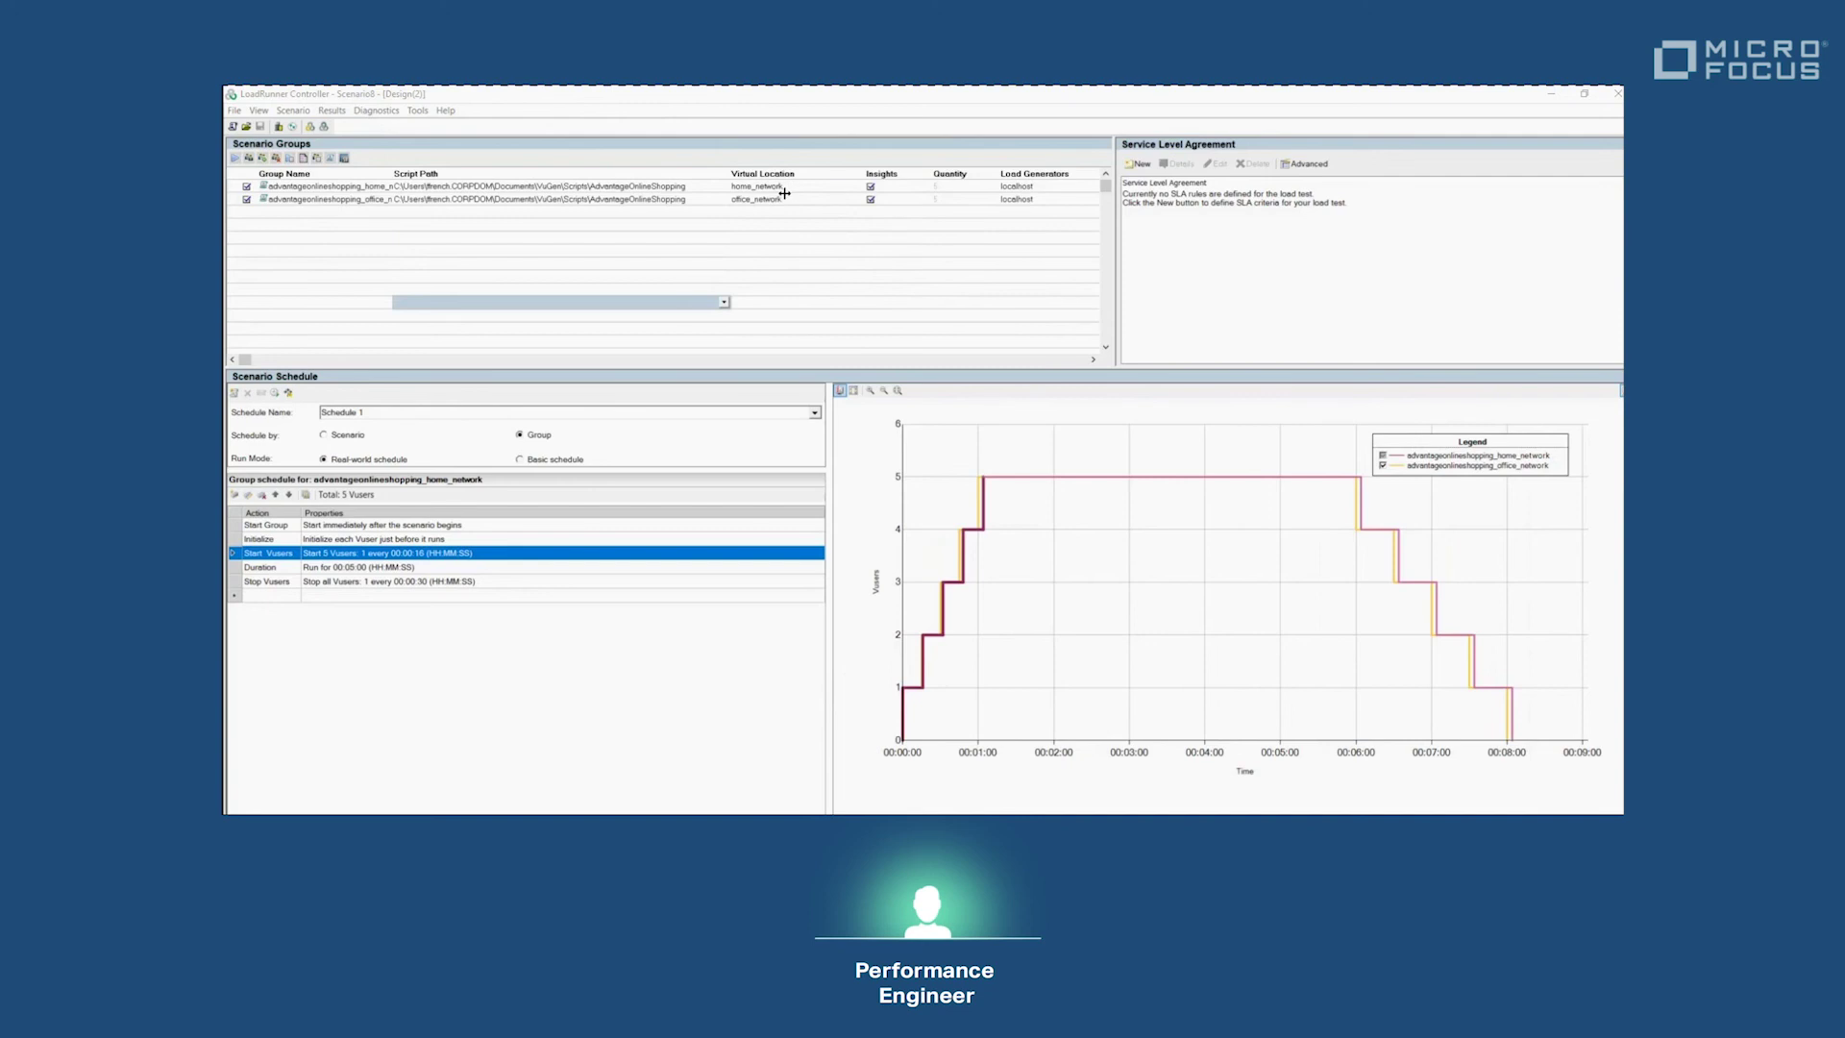
drag(393, 174, 448, 173)
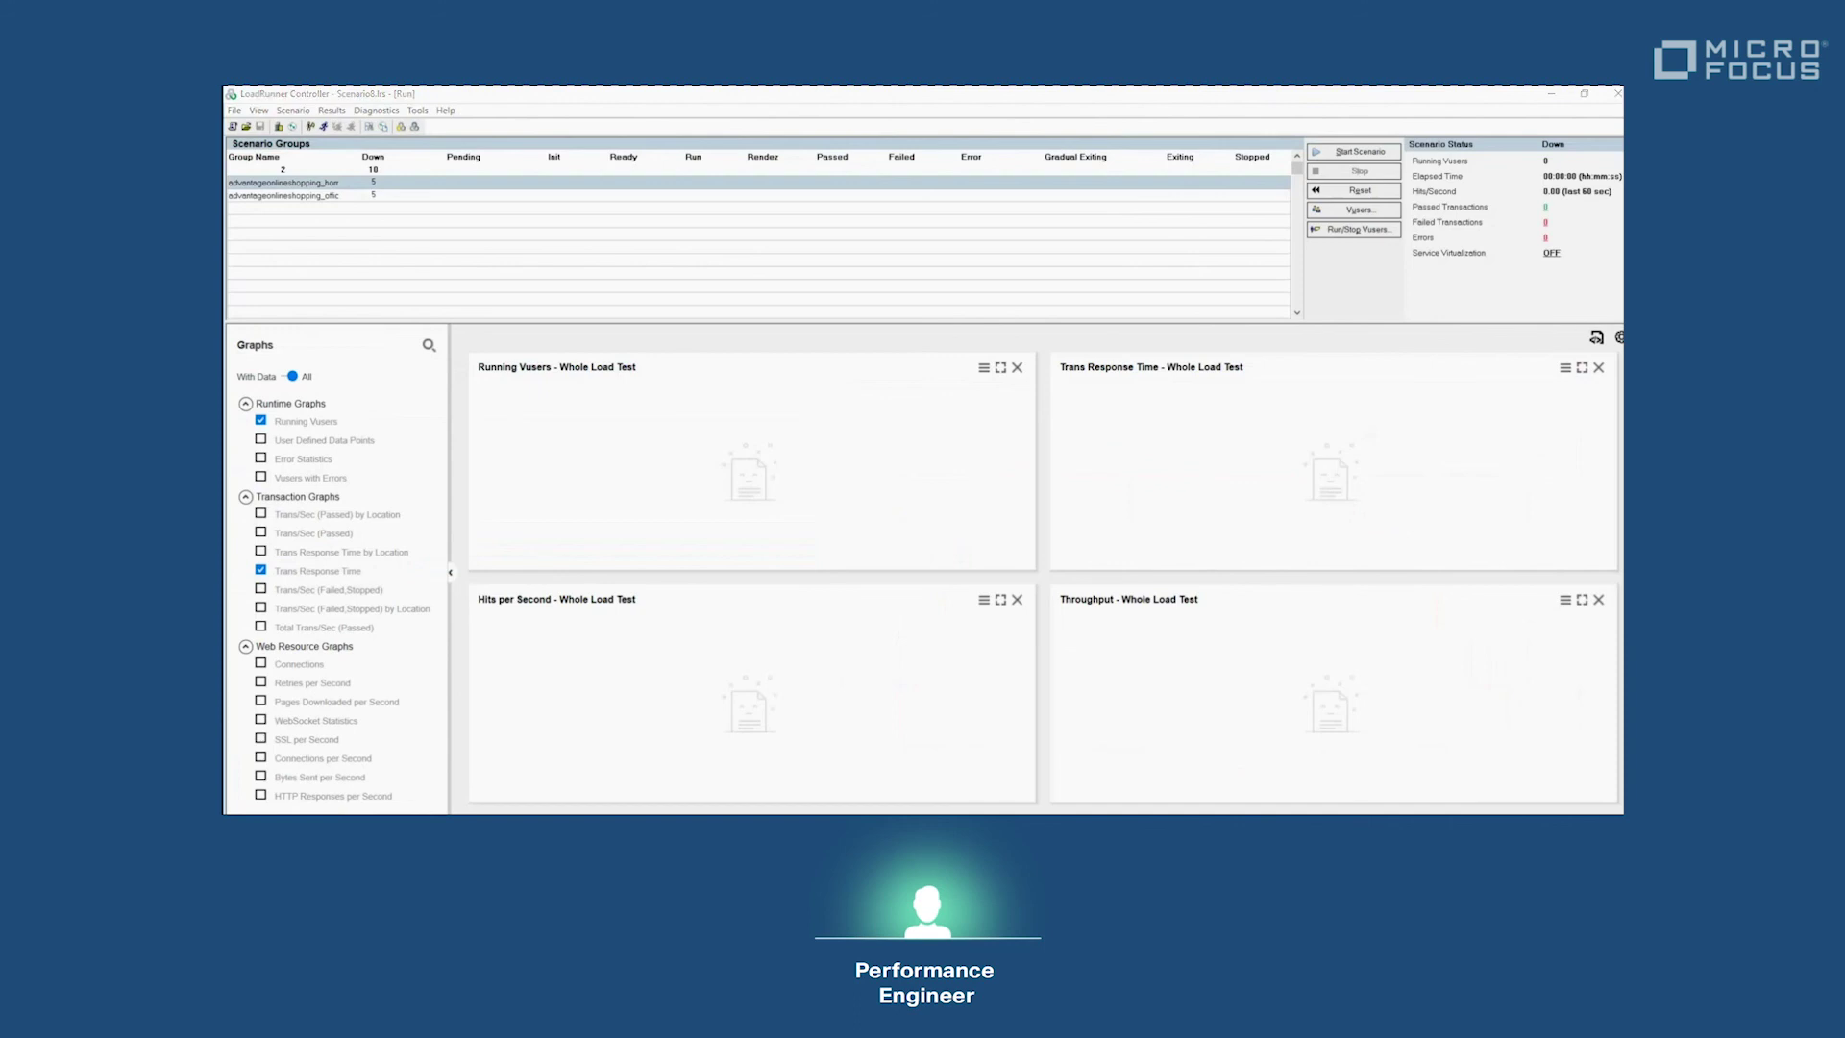
Start the scenario, overwriting old results, and select the office_network_vu1 and home_network_vu1 groups.
key(Return)
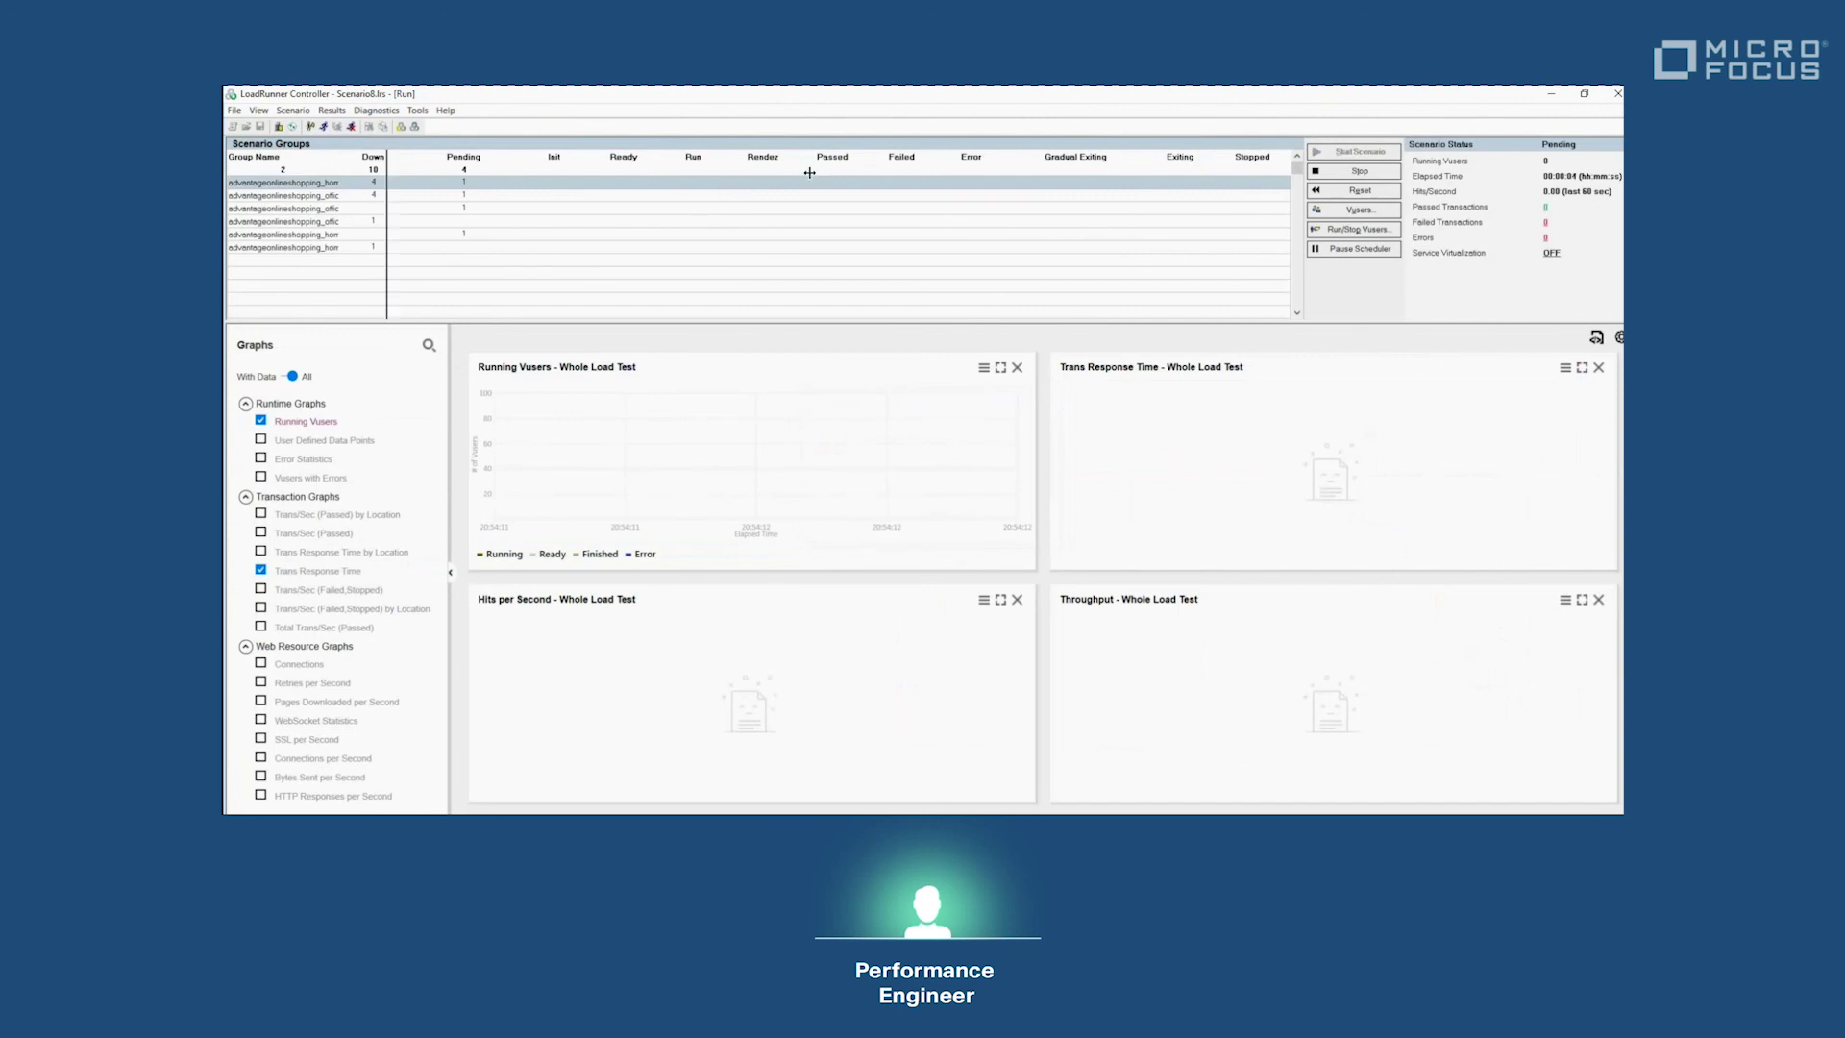
drag(721, 183, 825, 204)
key(Down)
key(Down)
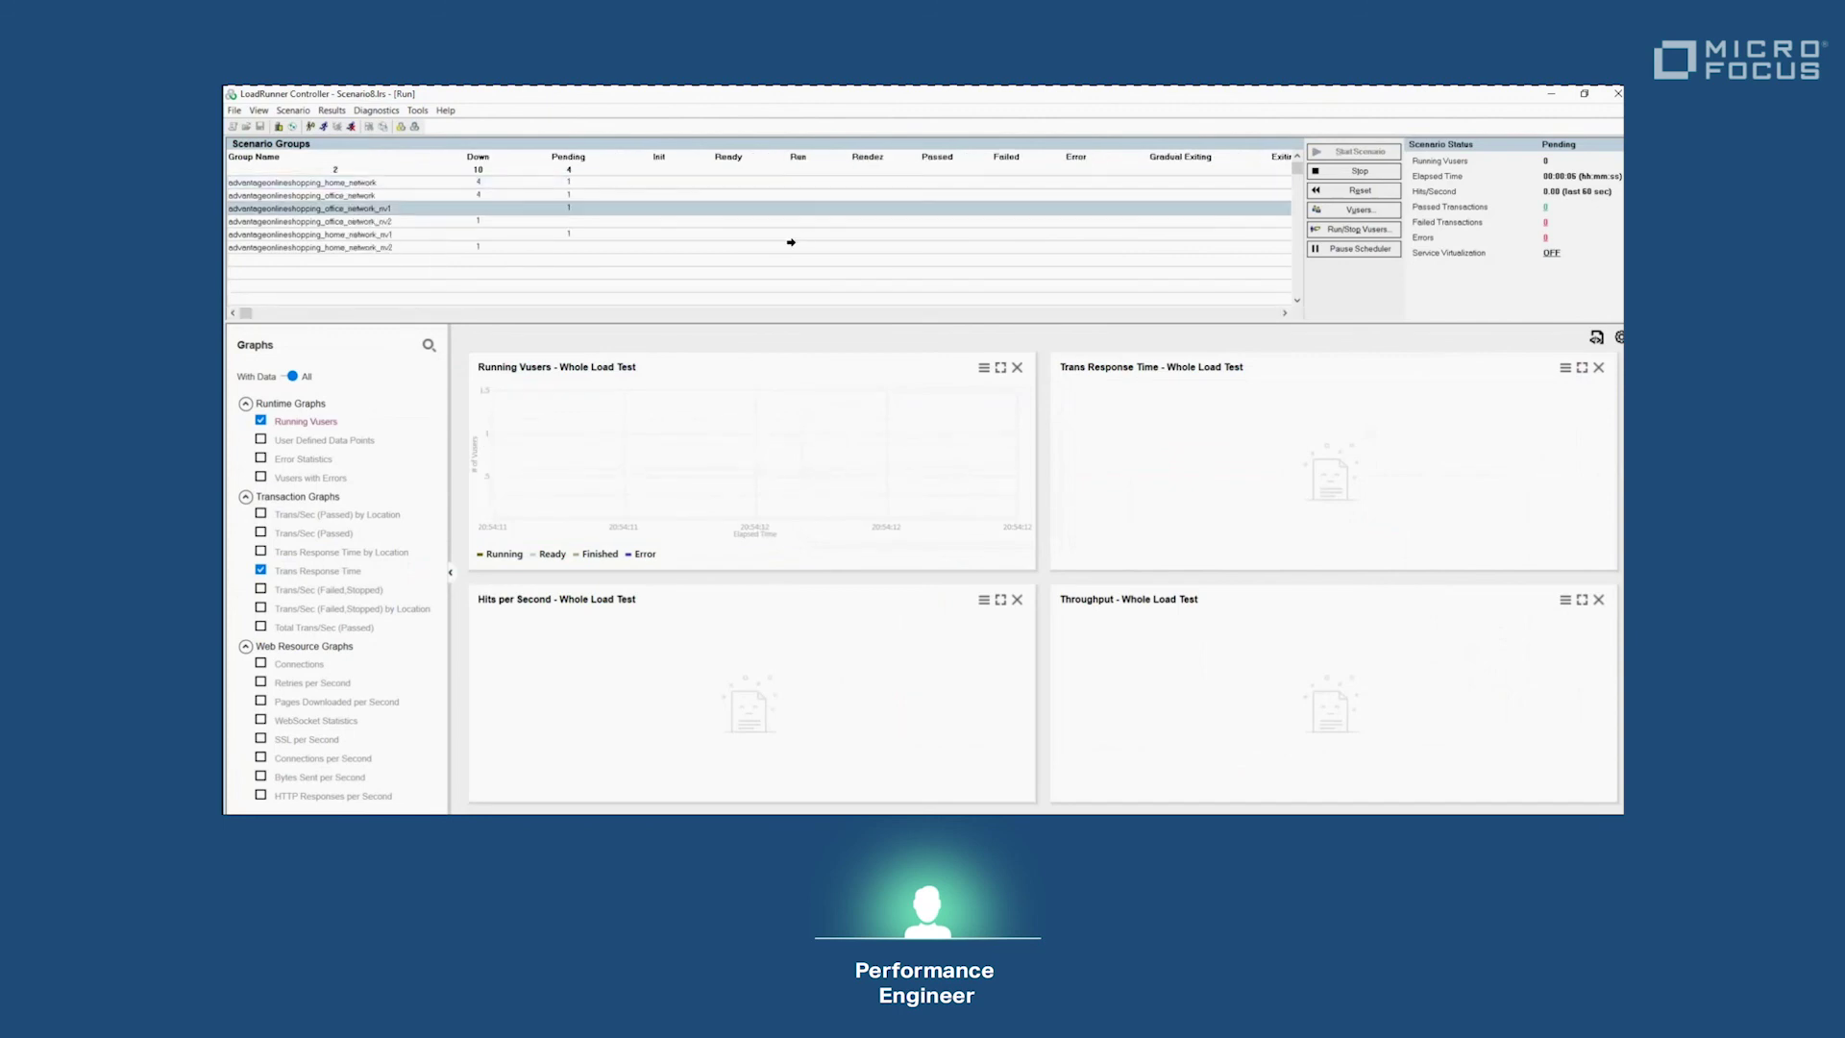
key(Down)
key(Down)
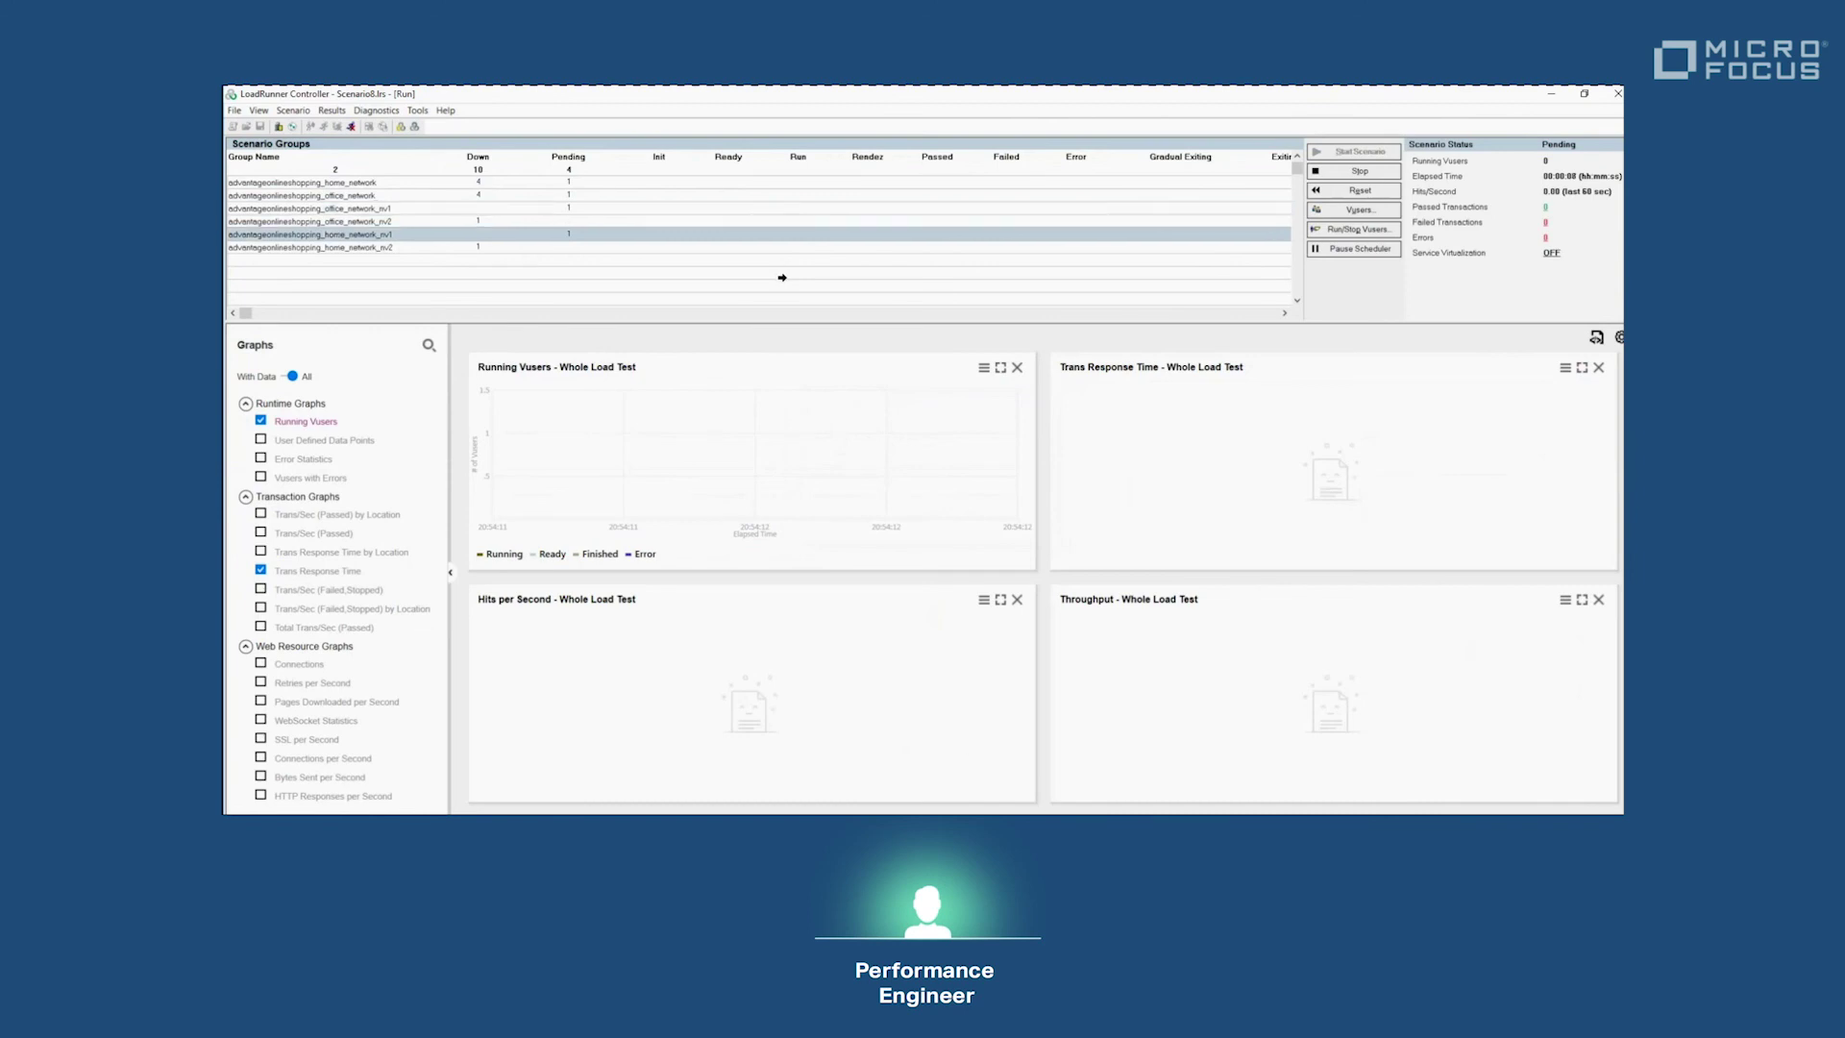